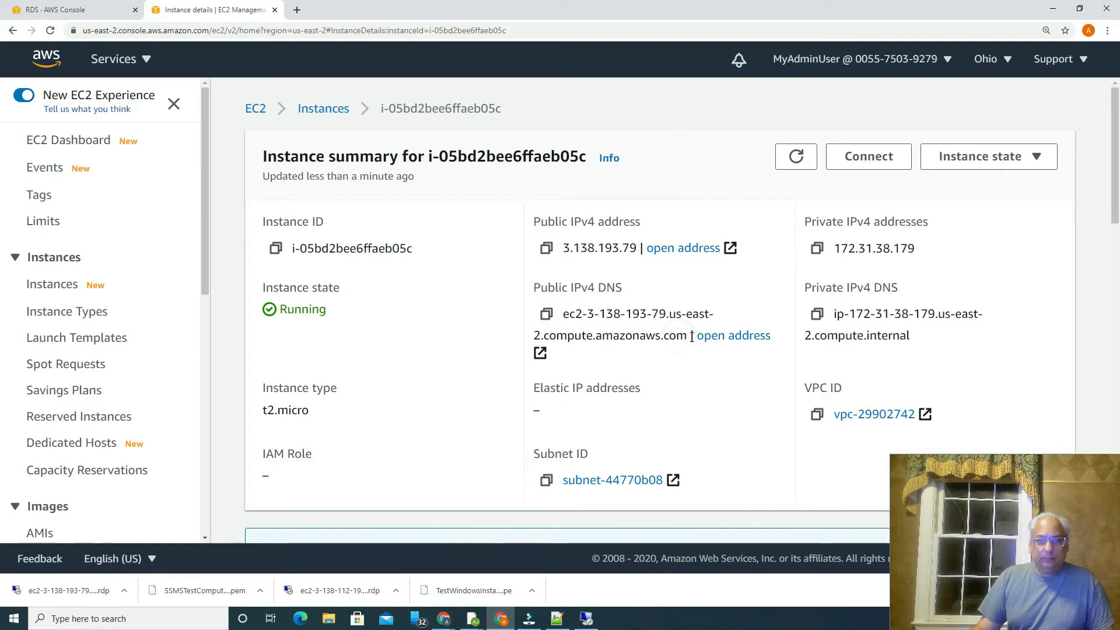
Step: Start a Remote Desktop connection to ec2-3-138-193-79.us-east-2.compute.amazonaws.com from the previously used computers
{"action": "left_click", "coordinate": [685, 334]}
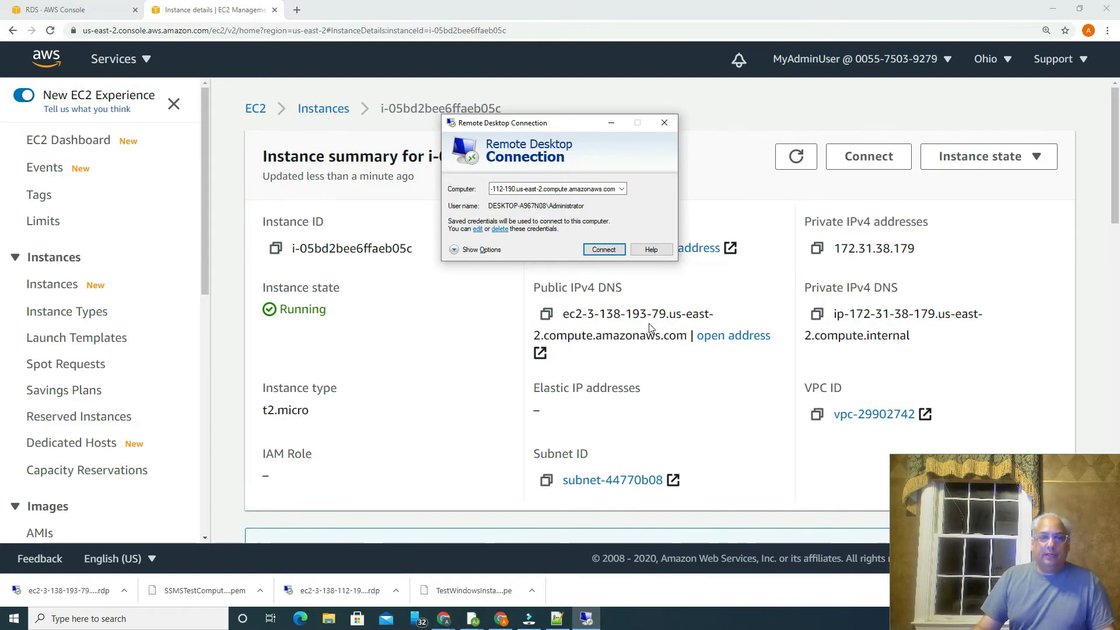
{"action": "left_click", "coordinate": [621, 188]}
{"action": "left_click", "coordinate": [571, 200]}
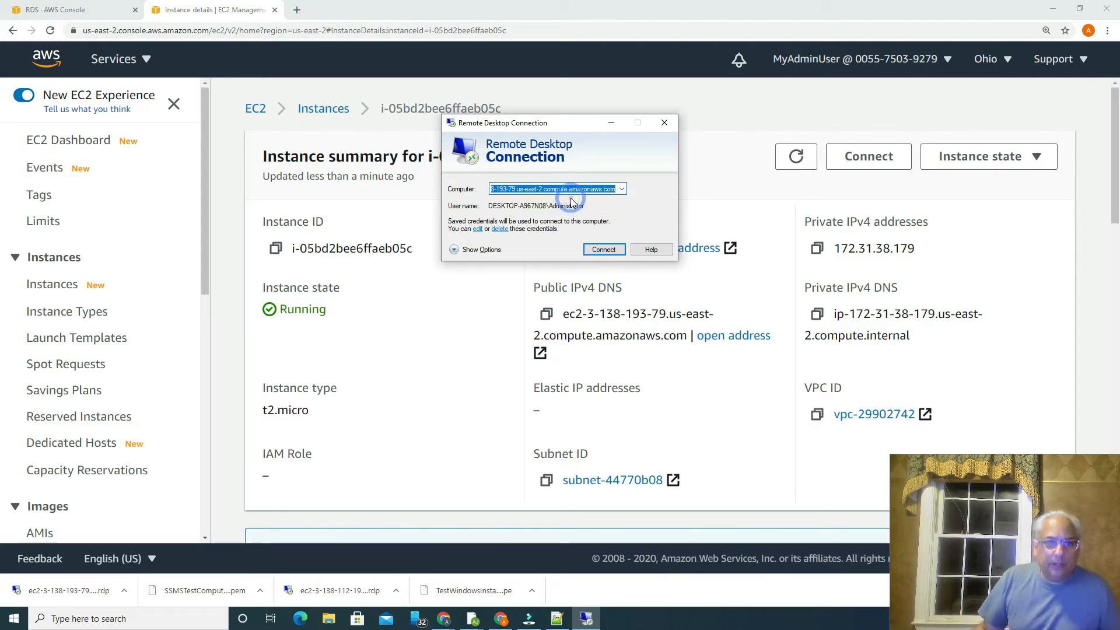
{"action": "left_click", "coordinate": [605, 249]}
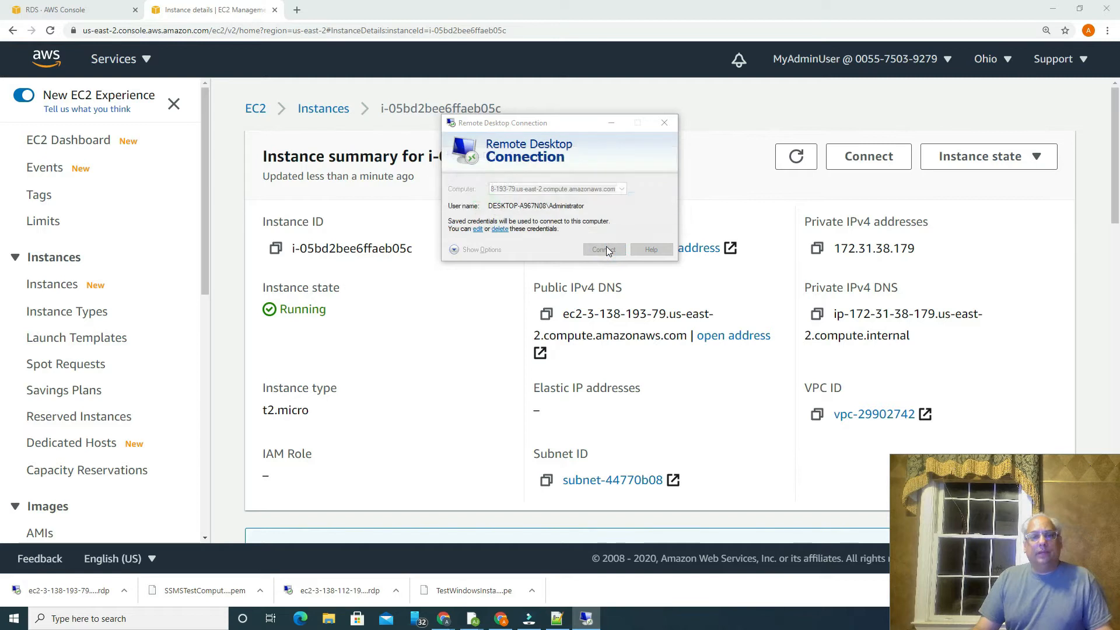
Step: Enter the Administrator account password and sign in to the remote EC2 Windows instance
{"action": "left_click", "coordinate": [519, 173]}
{"action": "left_click", "coordinate": [523, 181]}
{"action": "type", "text": "••••••••••"}
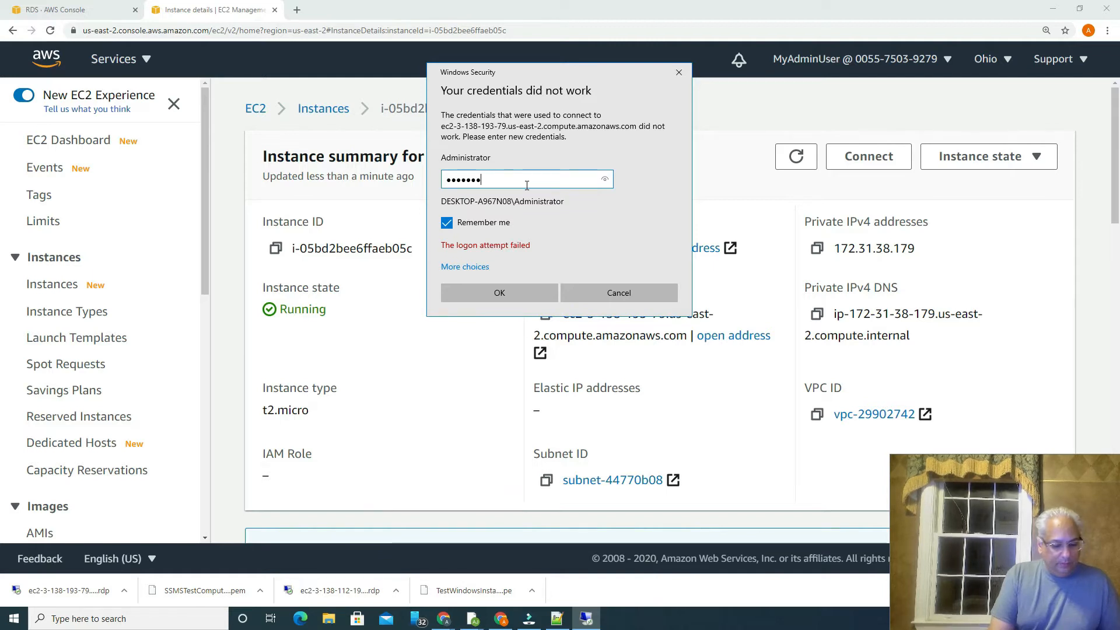
{"action": "left_click", "coordinate": [505, 297]}
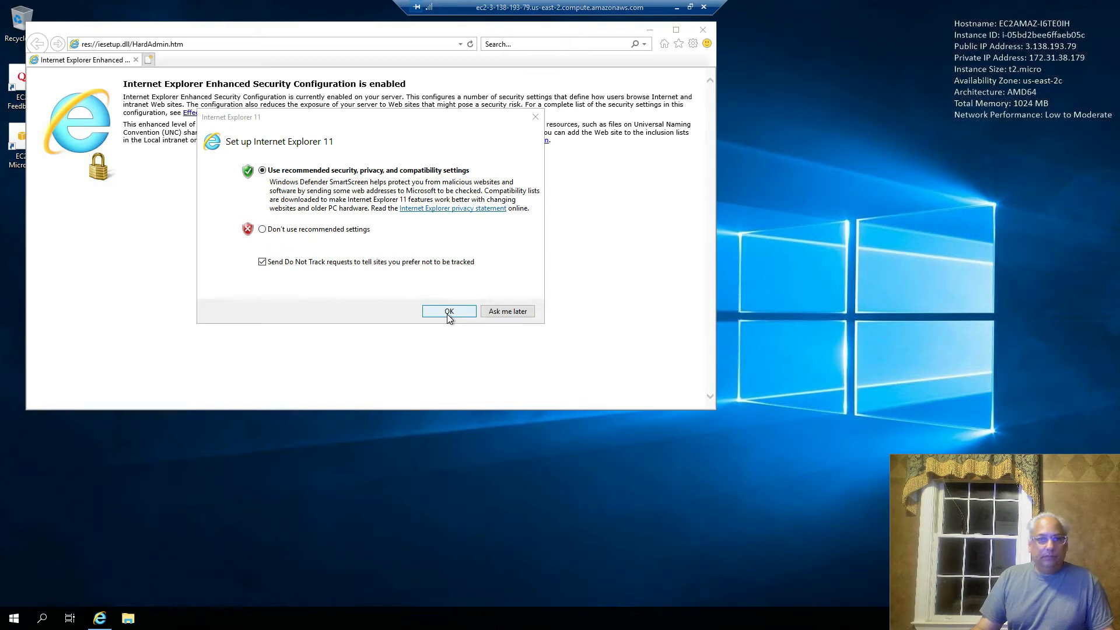
Step: Complete the Internet Explorer 11 setup without using the recommended settings
{"action": "left_click", "coordinate": [309, 231]}
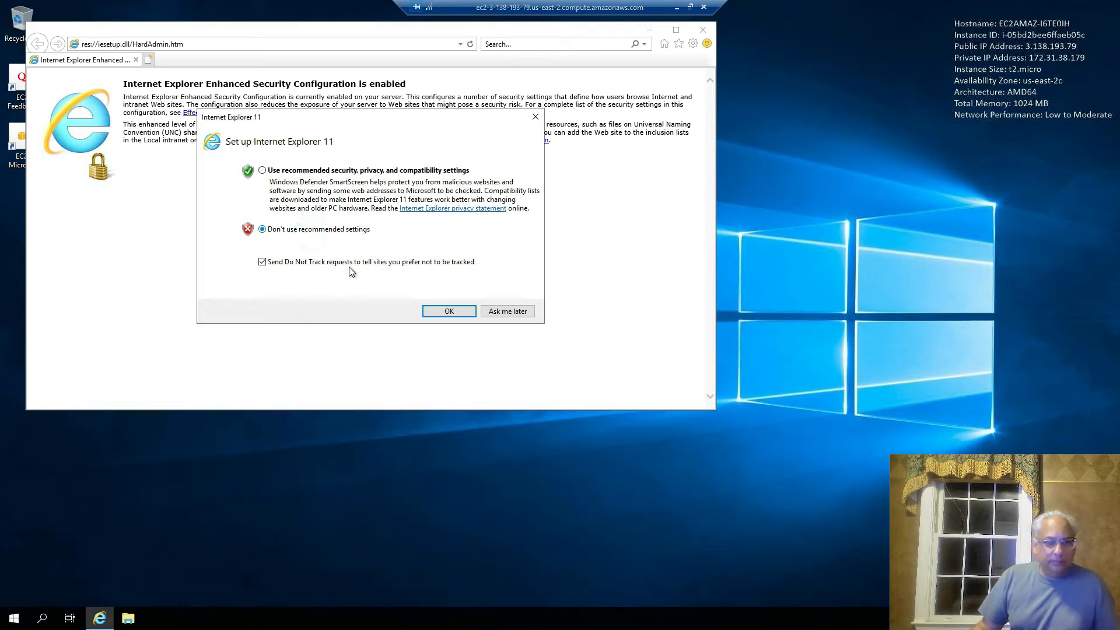
{"action": "left_click", "coordinate": [449, 311]}
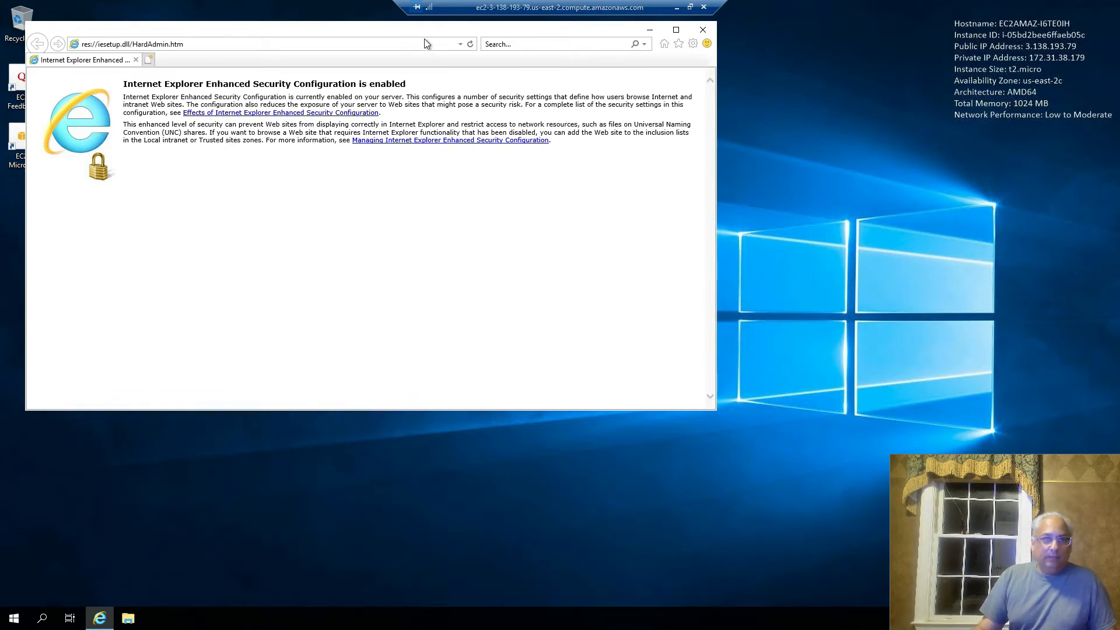
Step: Enable file download in the custom security settings of the Internet zone and apply the change
{"action": "left_click", "coordinate": [693, 44]}
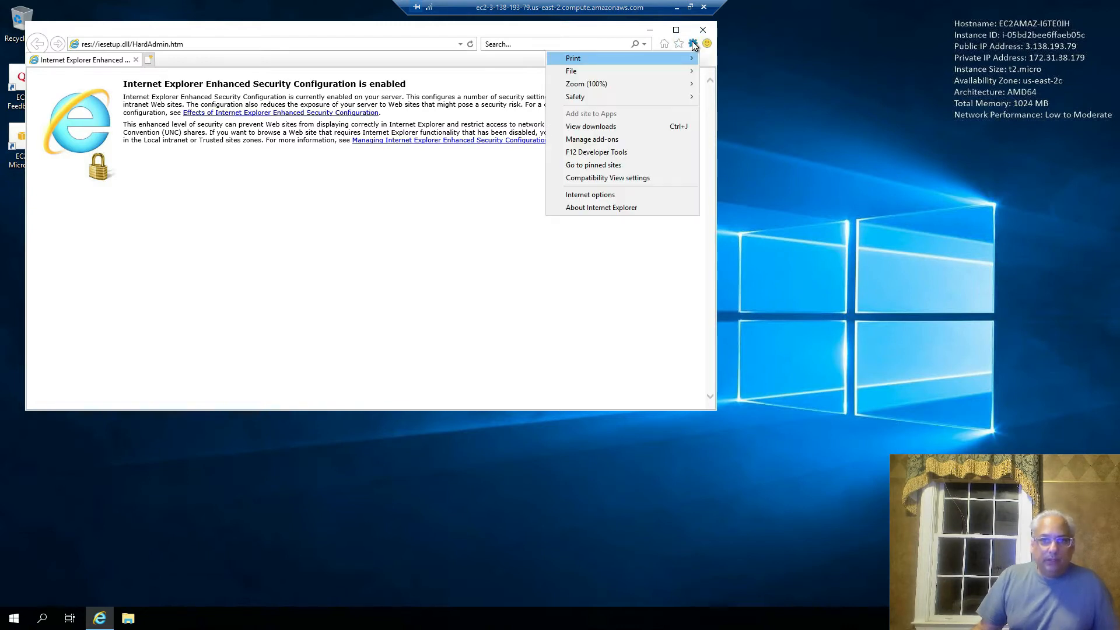
{"action": "left_click", "coordinate": [601, 196]}
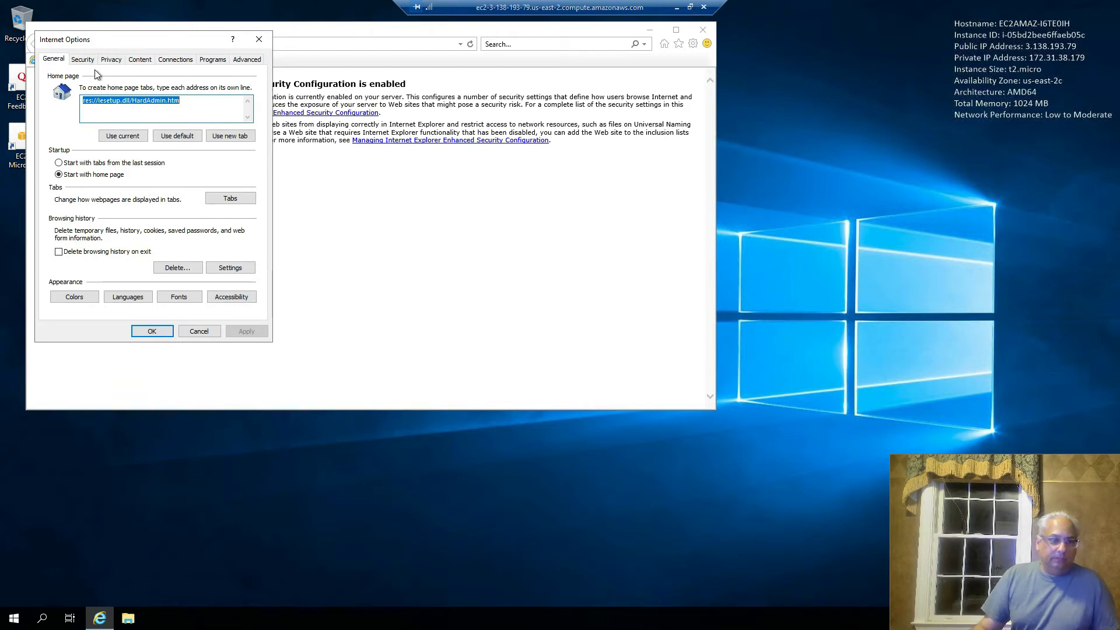
{"action": "left_click", "coordinate": [83, 60]}
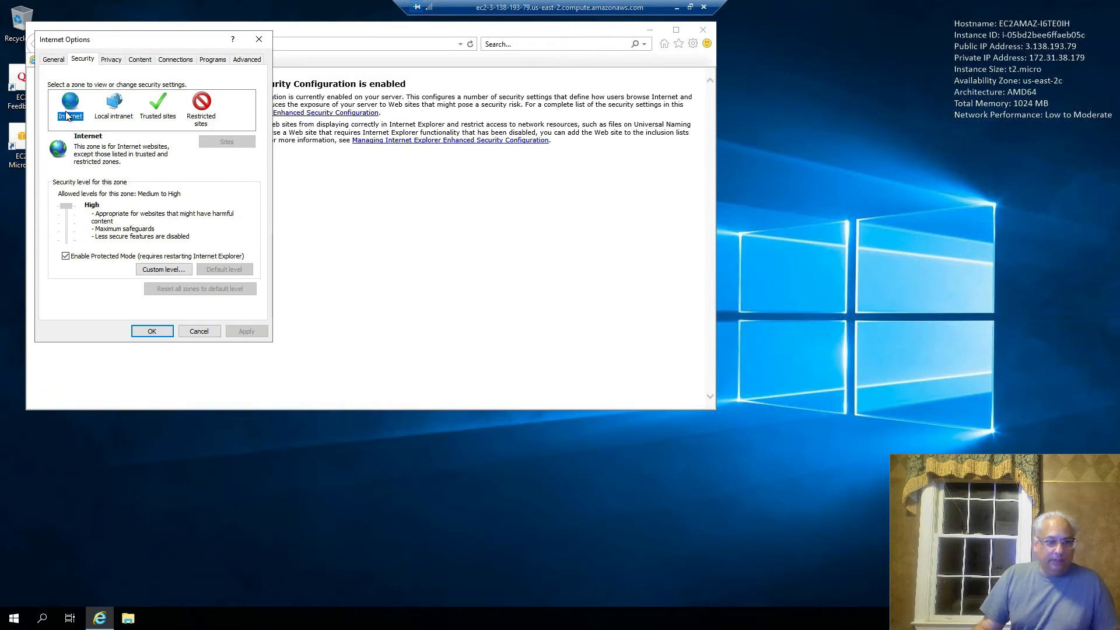
{"action": "left_click", "coordinate": [177, 271]}
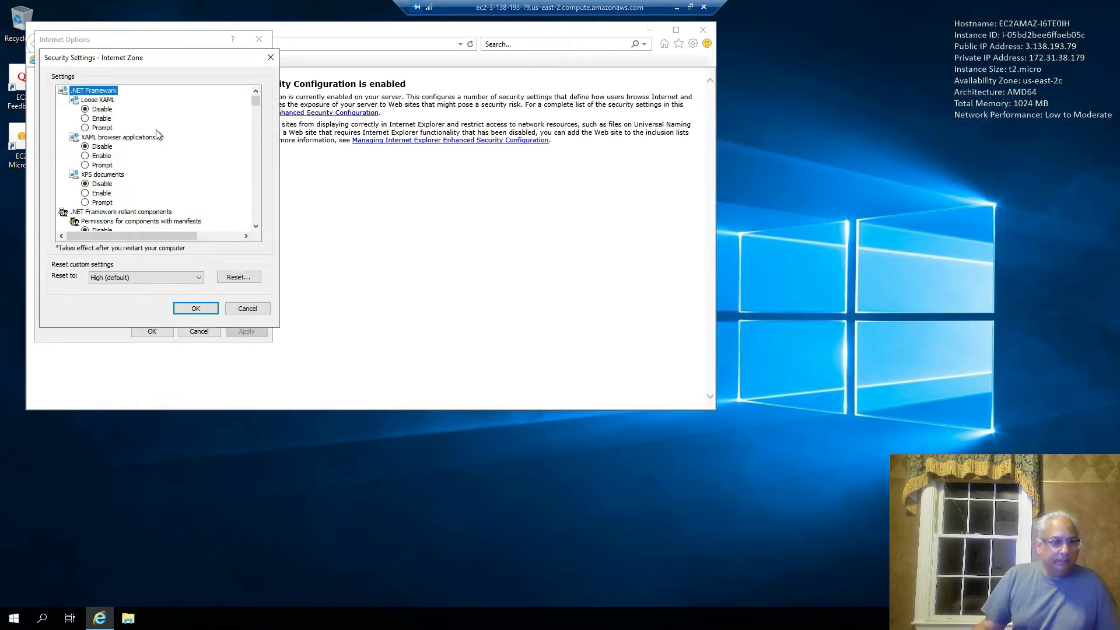
{"action": "scroll", "coordinate": [255, 225], "scroll_direction": "down", "scroll_amount": 5}
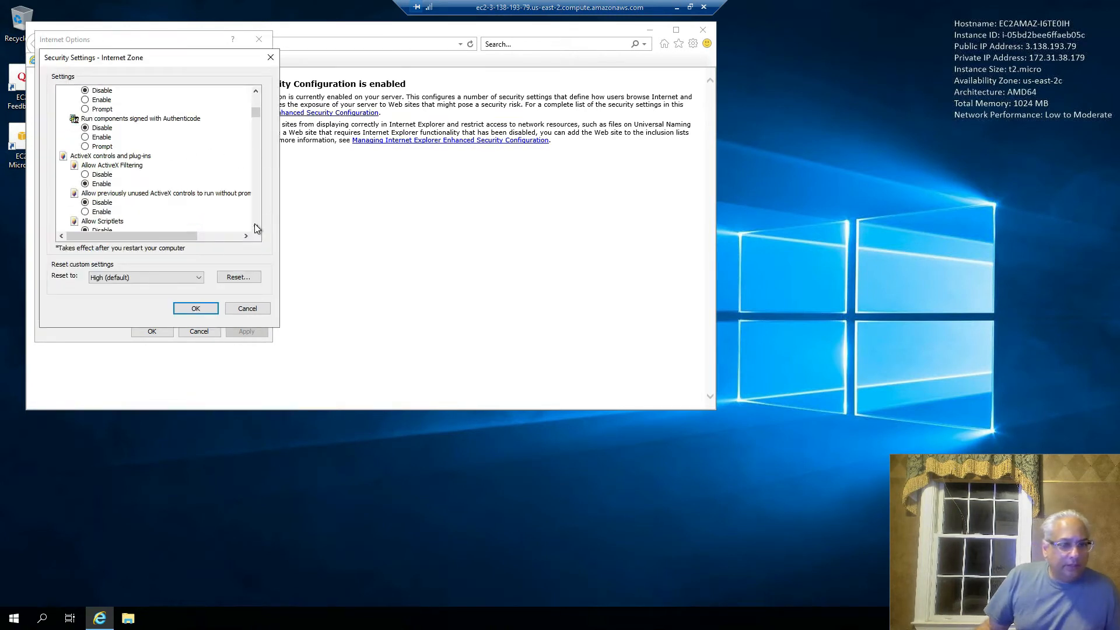
{"action": "scroll", "coordinate": [251, 228], "scroll_direction": "down", "scroll_amount": 15}
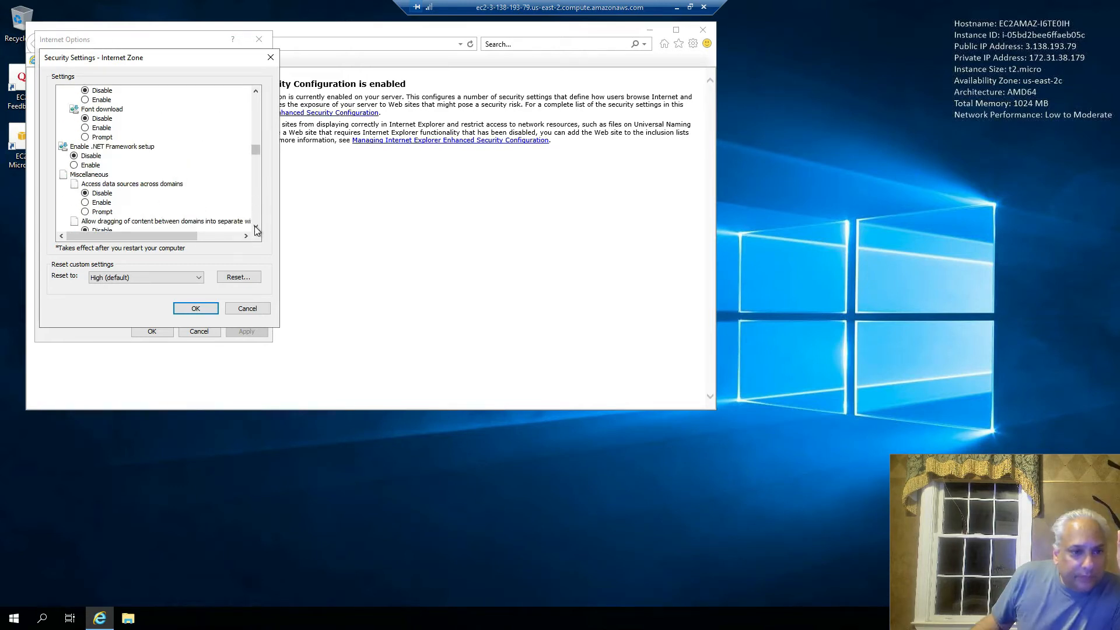
{"action": "left_click", "coordinate": [255, 227]}
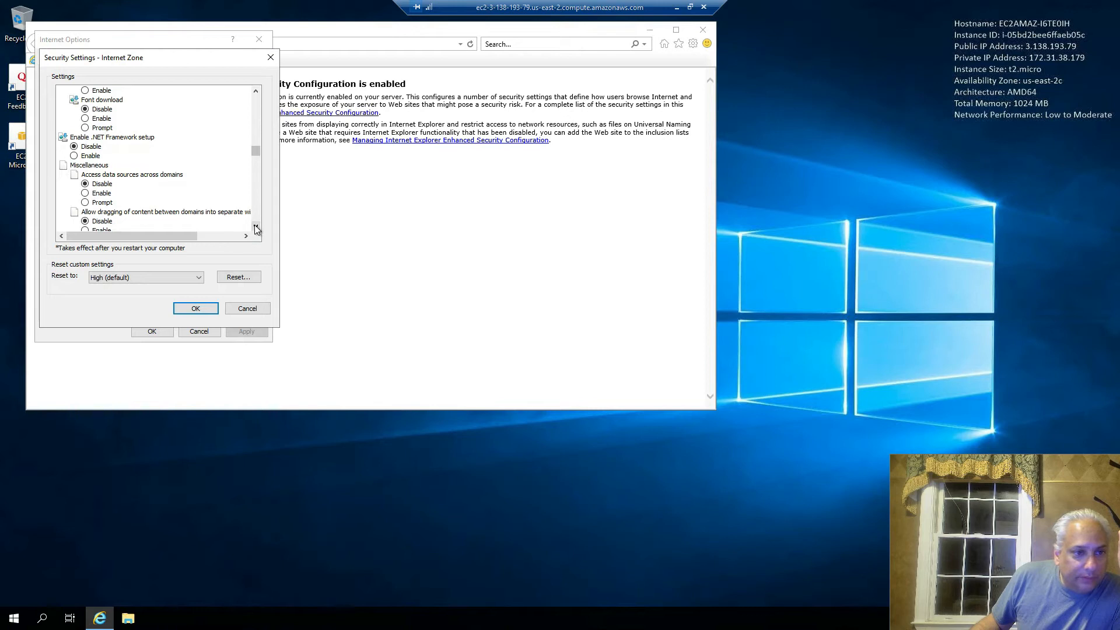
{"action": "left_click", "coordinate": [256, 91]}
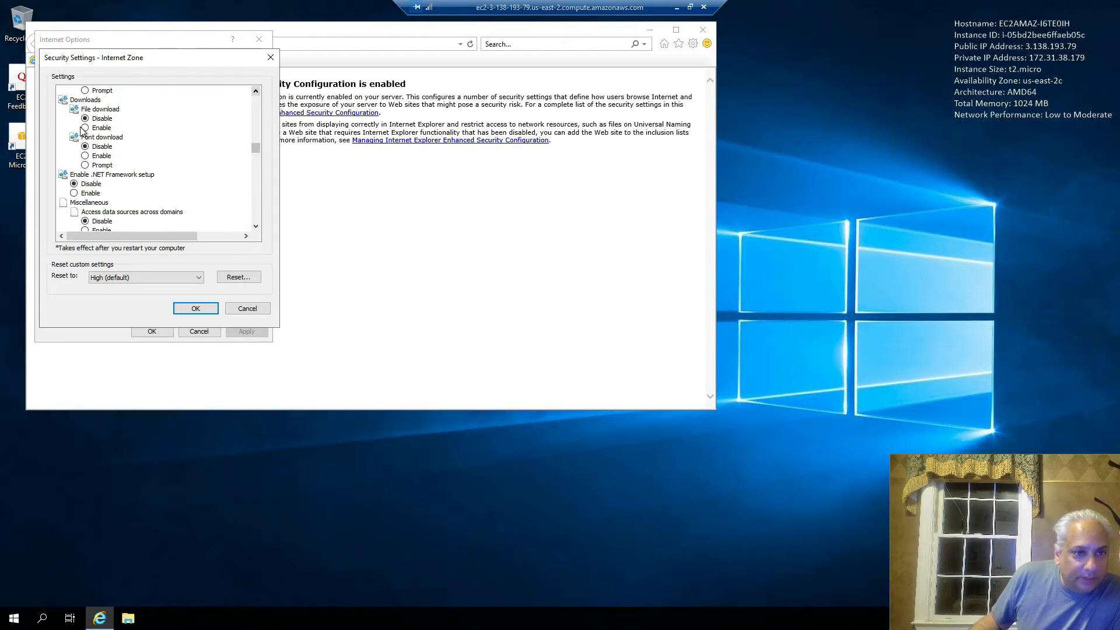
{"action": "left_click", "coordinate": [85, 128]}
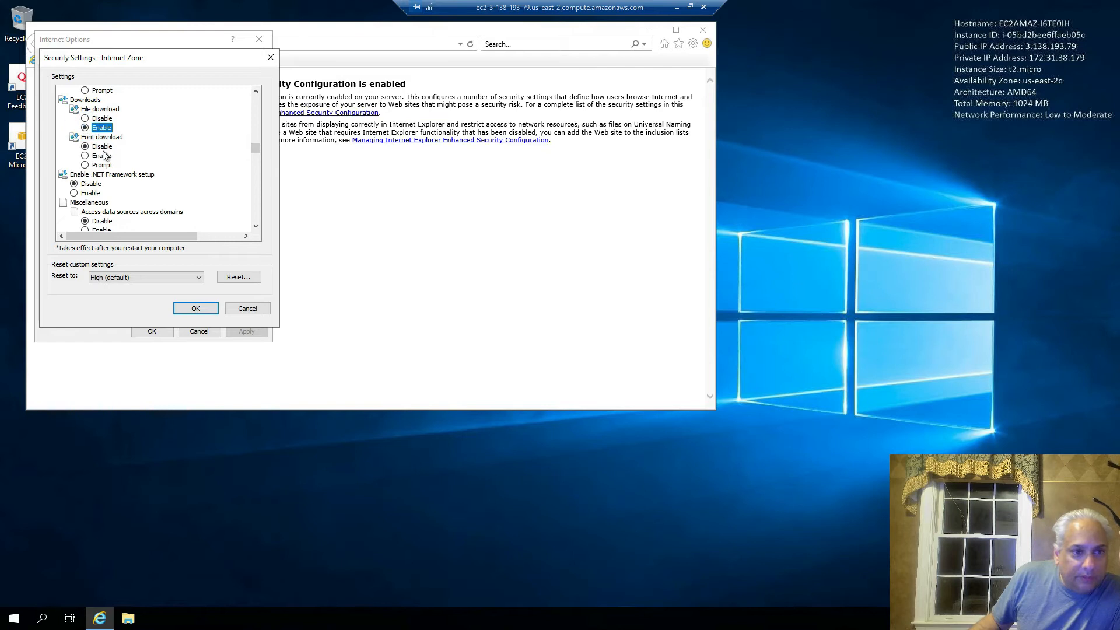
{"action": "left_click", "coordinate": [196, 311]}
{"action": "left_click", "coordinate": [536, 319]}
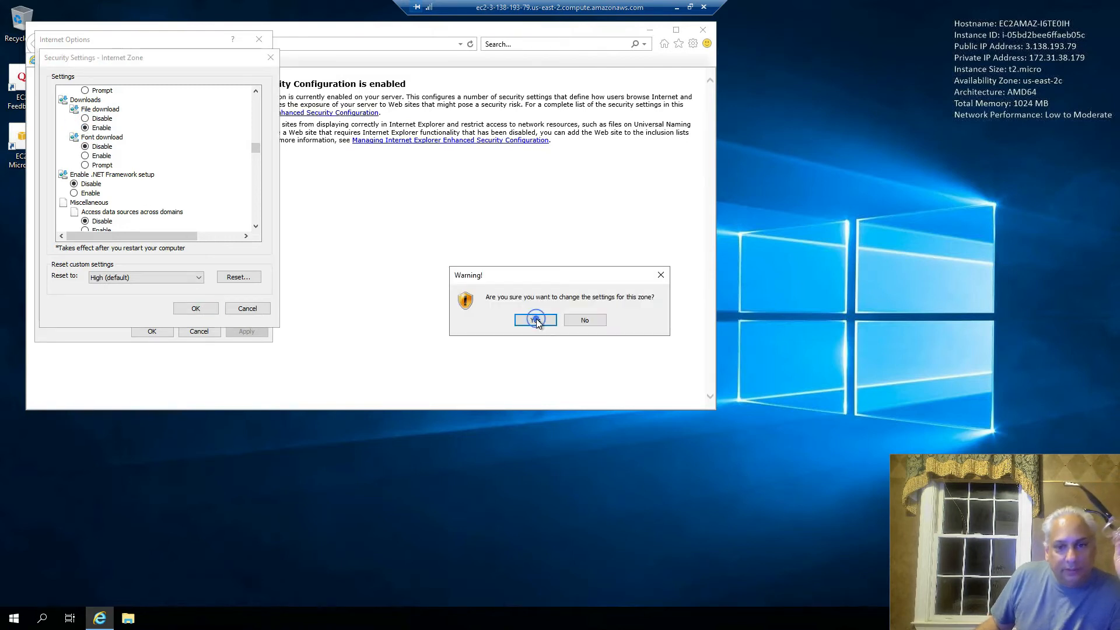
{"action": "left_click", "coordinate": [151, 331]}
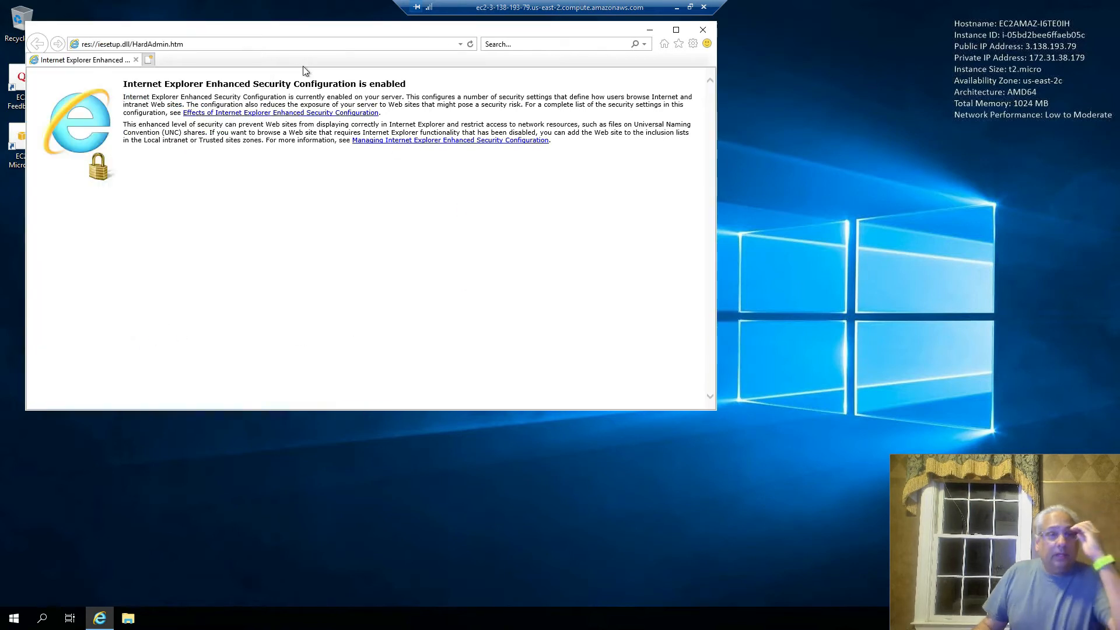
Step: Replace the current web address with "chrome install" and run the search
{"action": "left_click", "coordinate": [308, 43]}
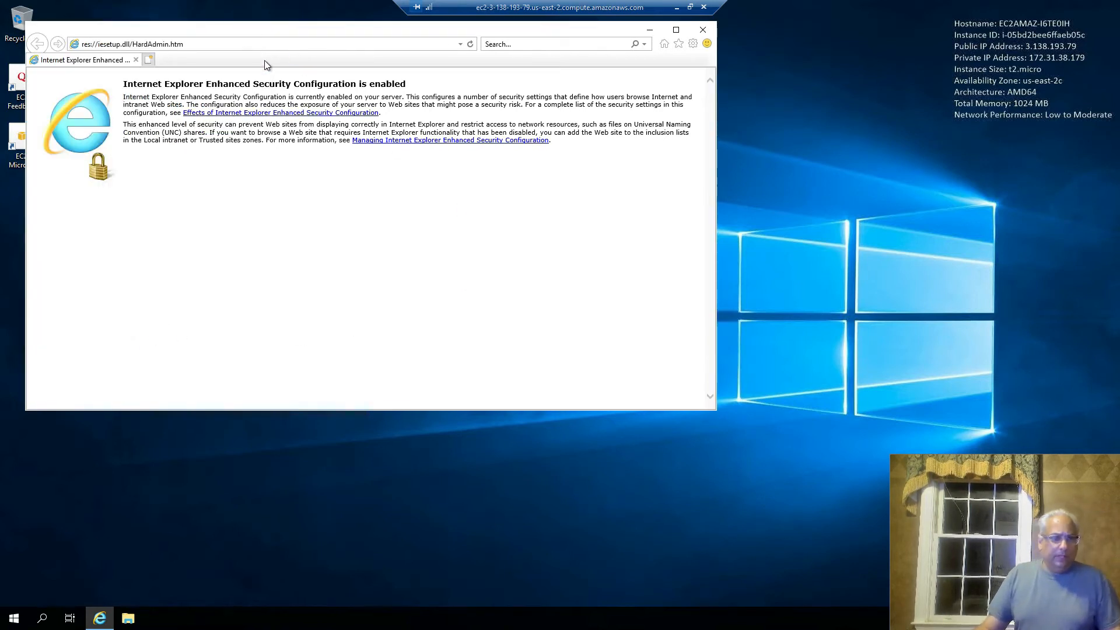
{"action": "left_click", "coordinate": [187, 45]}
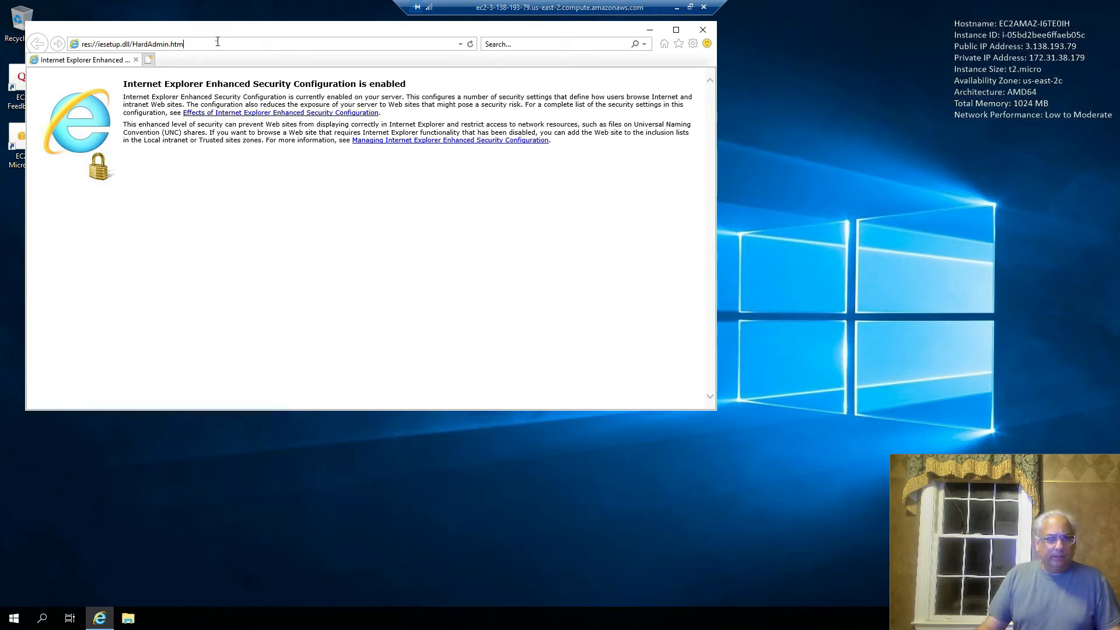
{"action": "left_click_drag", "start_coordinate": [217, 42], "coordinate": [74, 39]}
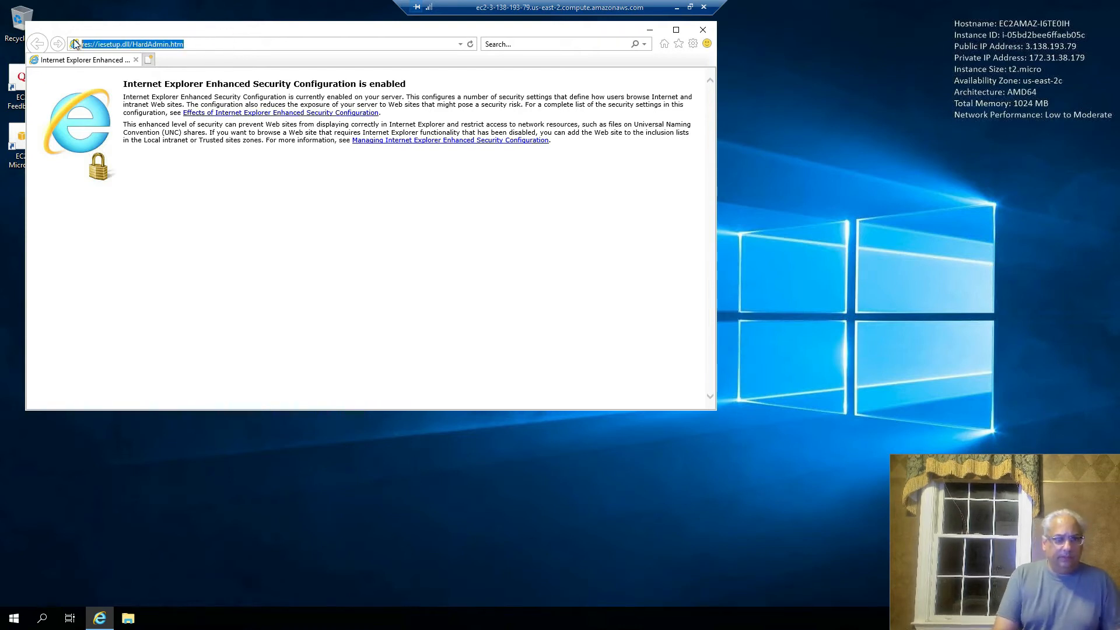
{"action": "key", "text": "BackSpace"}
{"action": "type", "text": "chr"}
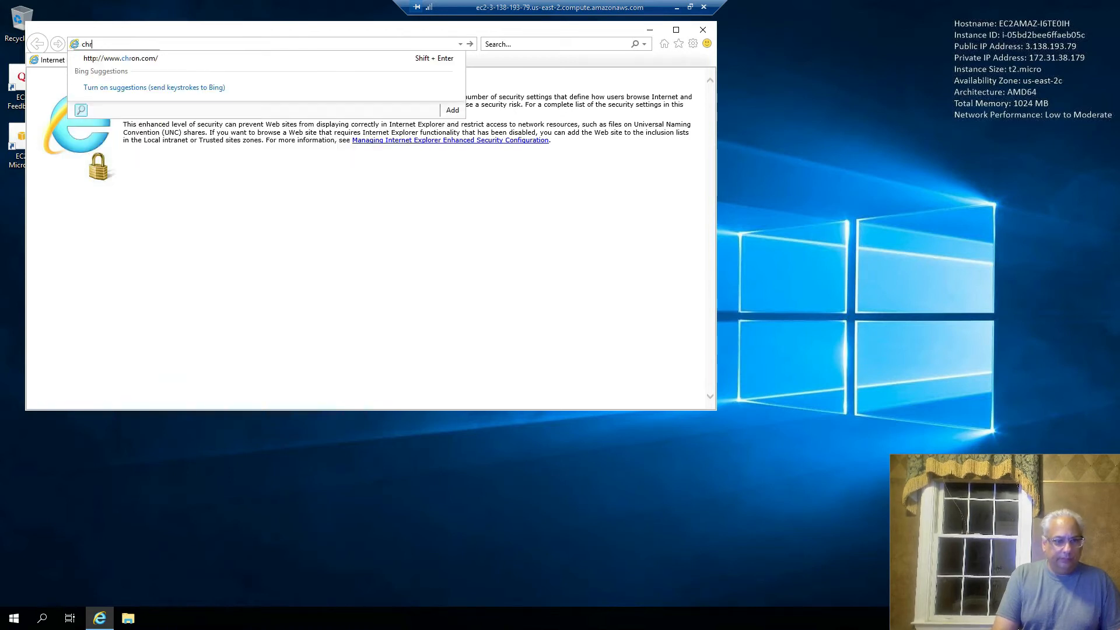
{"action": "type", "text": "ome instal"}
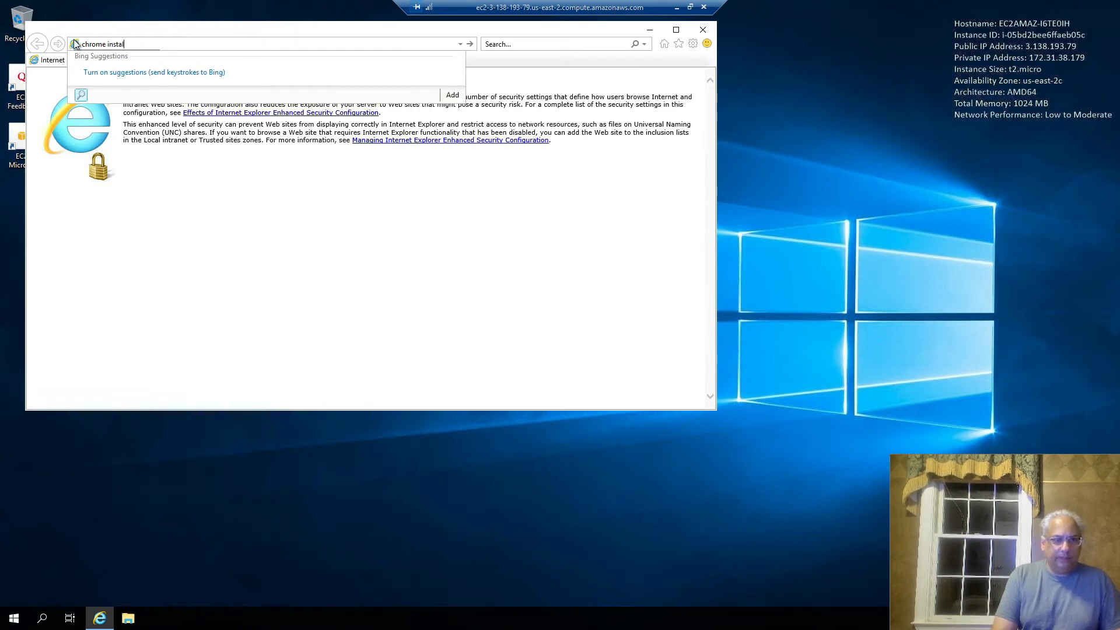
{"action": "type", "text": "l"}
{"action": "key", "text": "Return"}
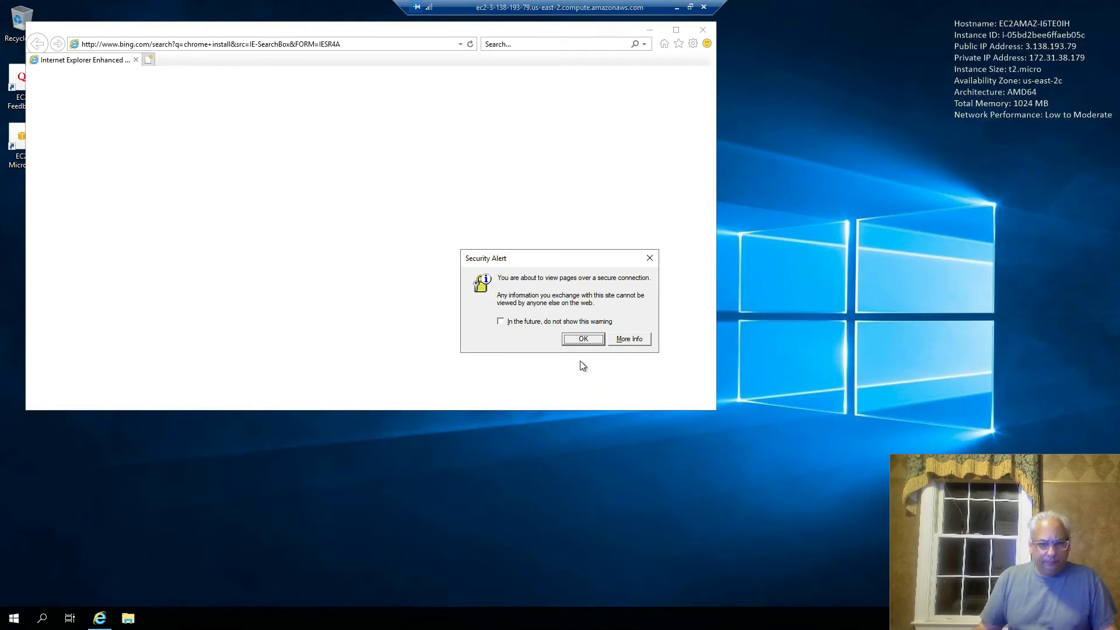
Step: Accept viewing pages over a secure connection and turn off that warning for the future
{"action": "left_click", "coordinate": [522, 321]}
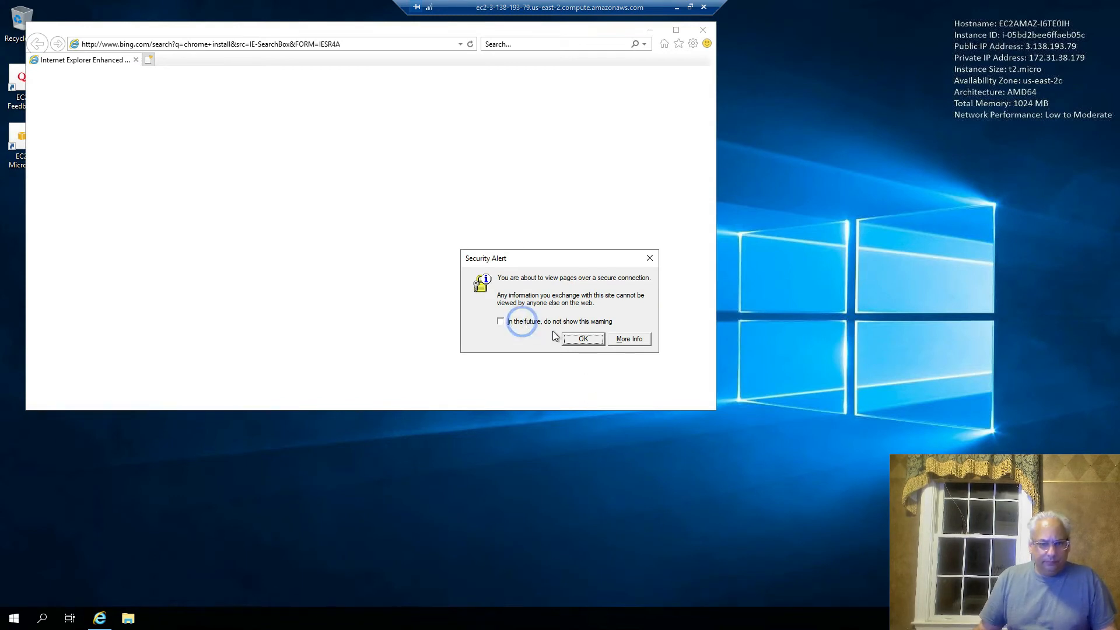
{"action": "left_click", "coordinate": [501, 322]}
{"action": "left_click", "coordinate": [581, 342]}
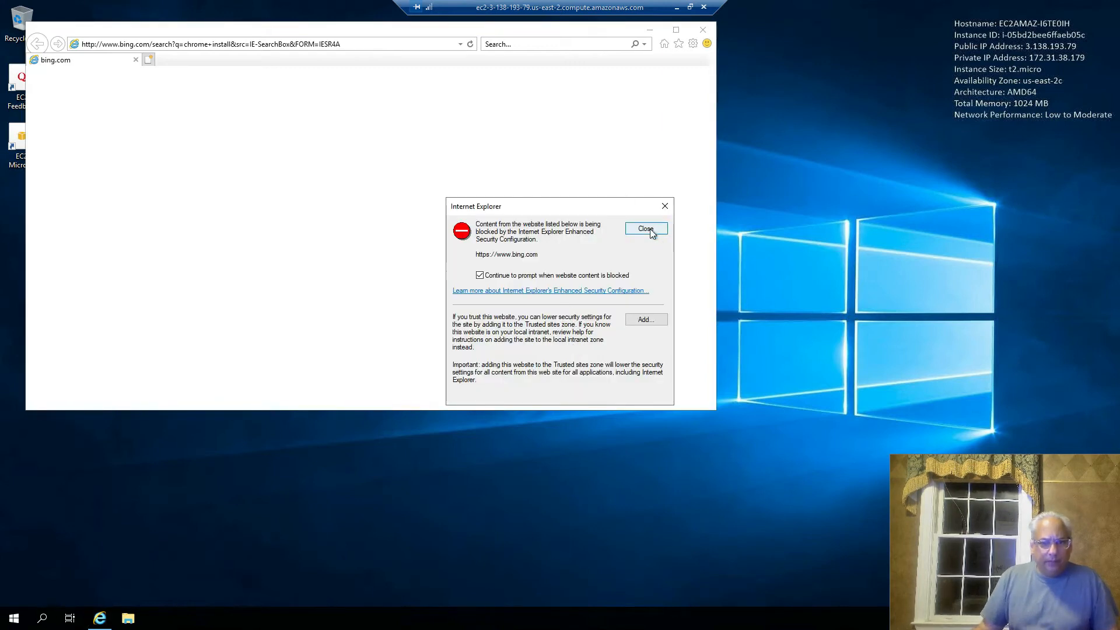
{"action": "left_click", "coordinate": [641, 321]}
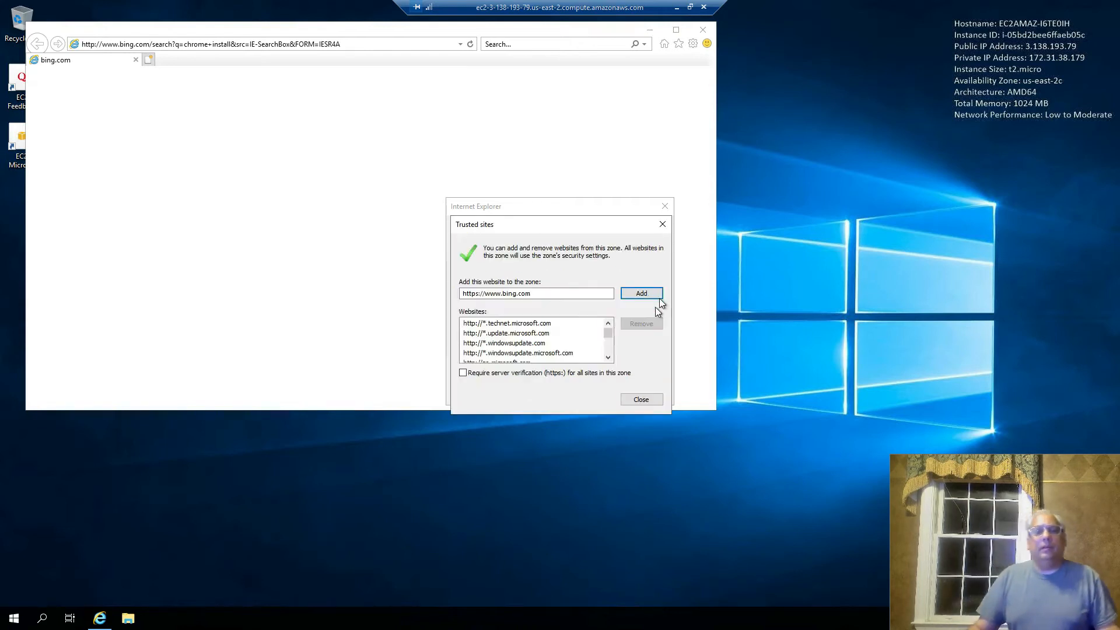
{"action": "left_click", "coordinate": [639, 295]}
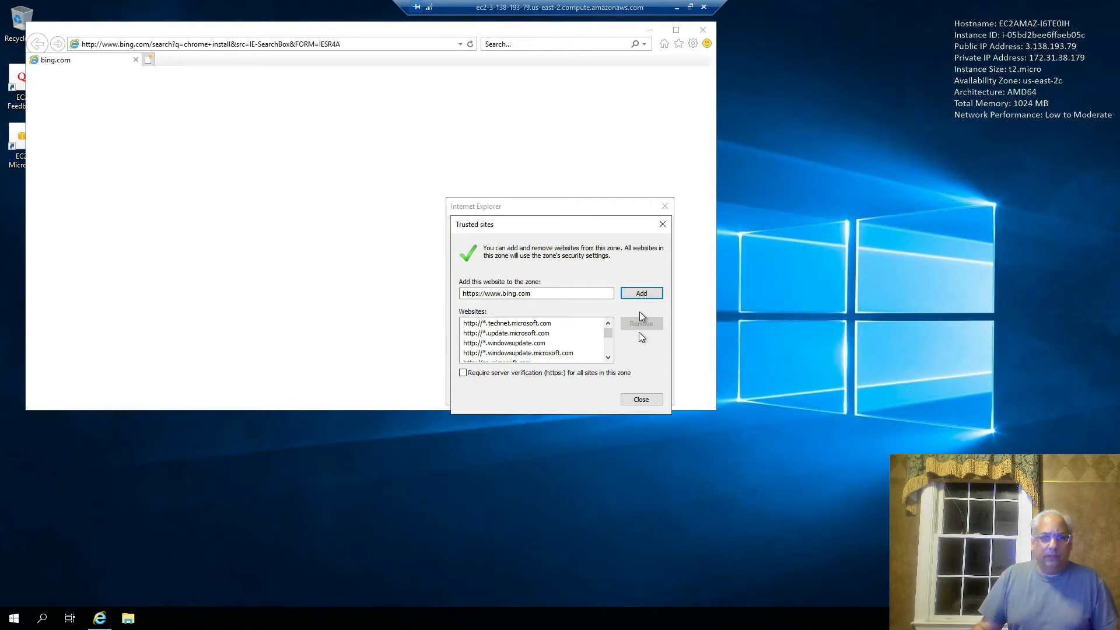
{"action": "left_click", "coordinate": [643, 400]}
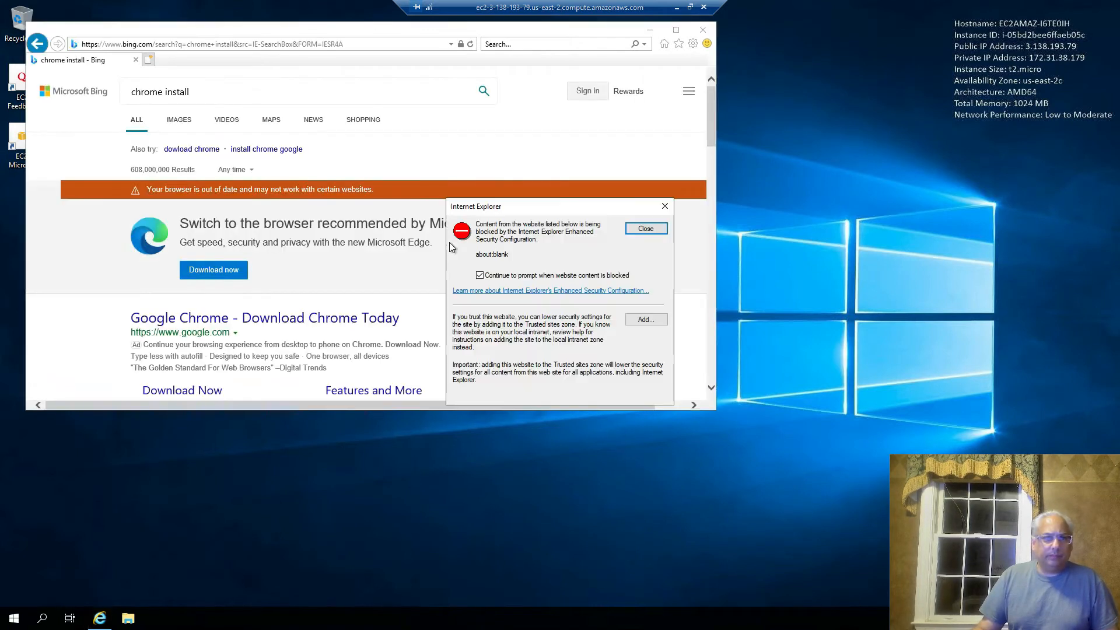
Step: Dismiss the remaining blocked-content alerts over the search results without trusting their sites
{"action": "left_click", "coordinate": [665, 206]}
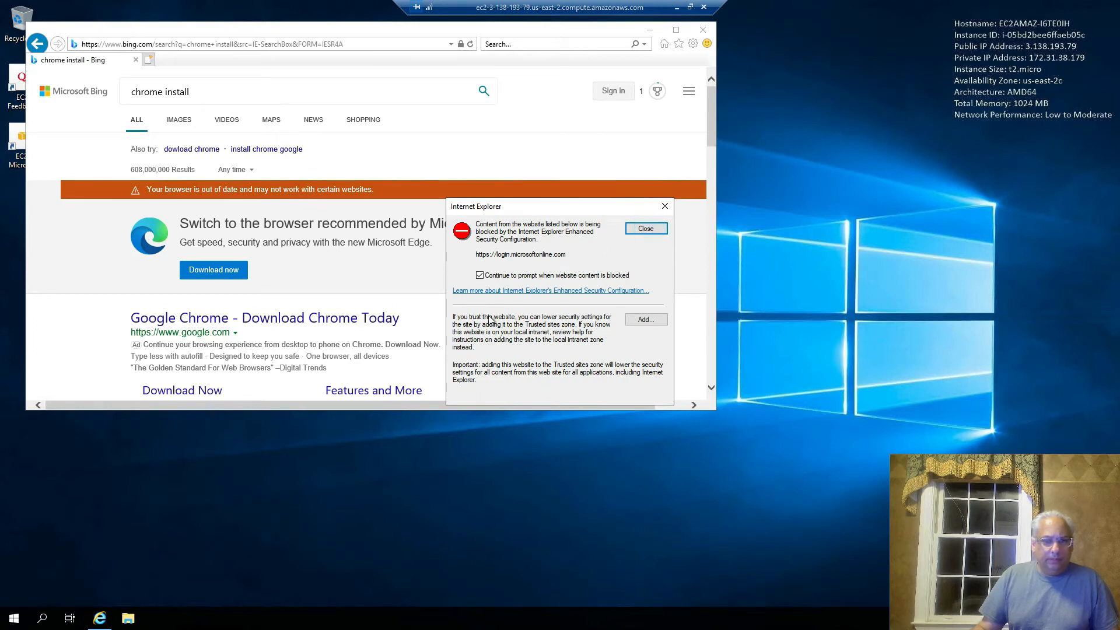
{"action": "key", "text": "Return"}
{"action": "left_click", "coordinate": [637, 233]}
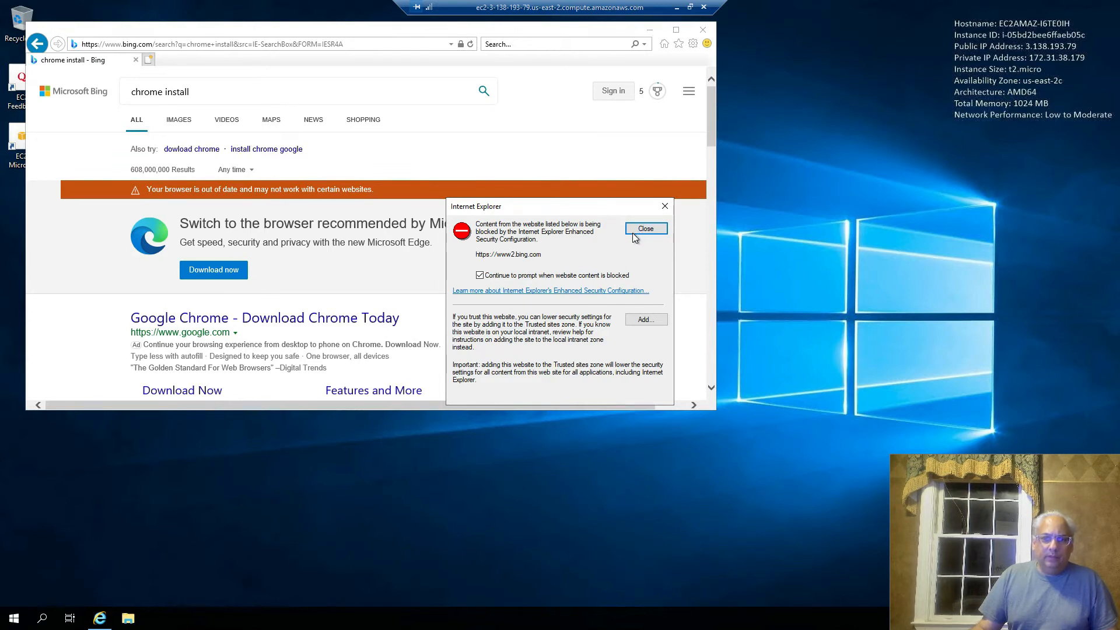
{"action": "key", "text": "Return"}
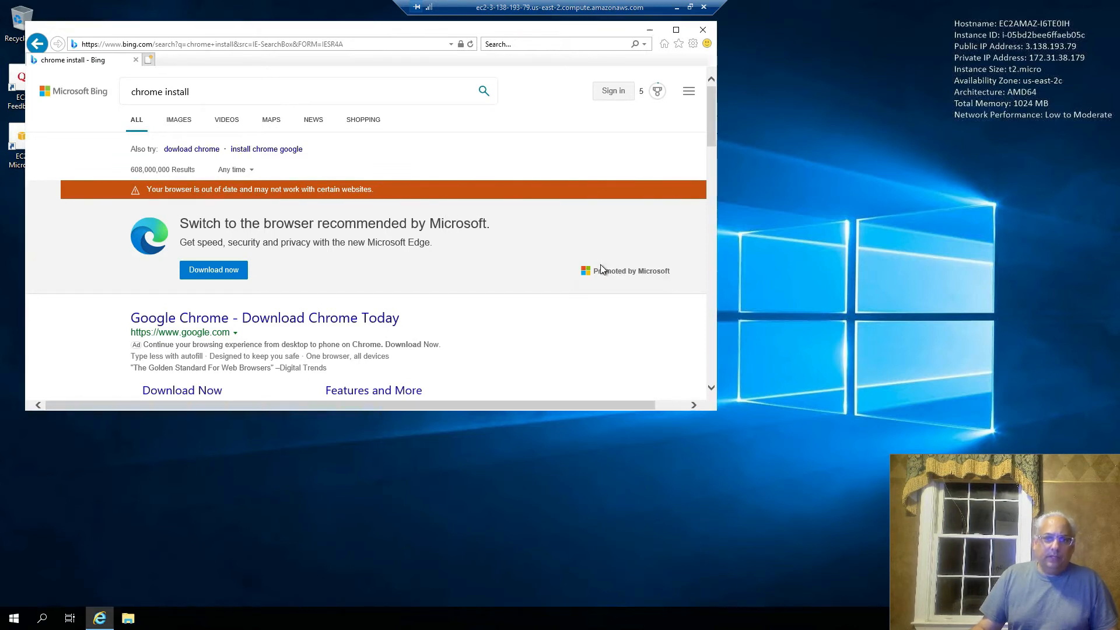
Step: Open the "Google Chrome - Download Chrome Today" result, agreeing to leave the secure connection and turning off that warning
{"action": "left_click", "coordinate": [298, 321]}
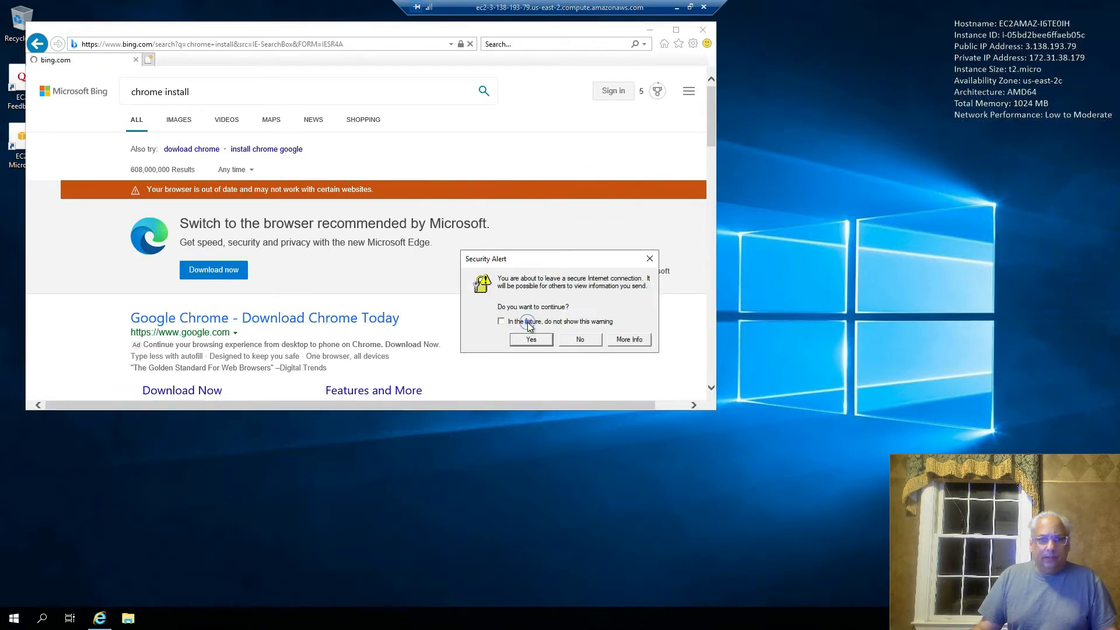
{"action": "left_click", "coordinate": [500, 321]}
{"action": "left_click", "coordinate": [529, 340]}
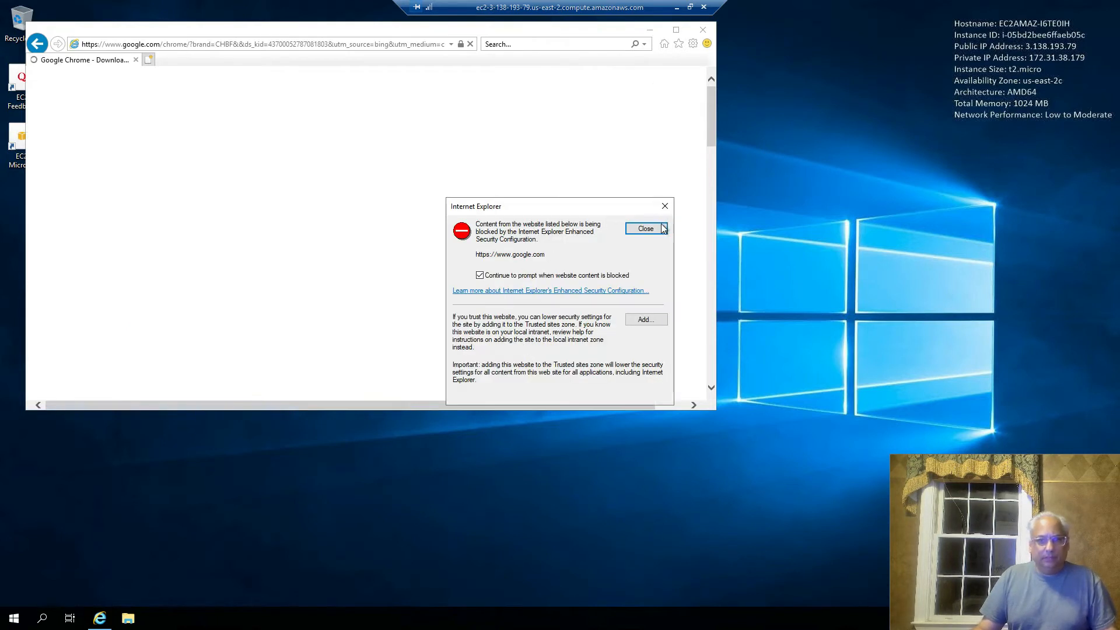
{"action": "left_click", "coordinate": [656, 318]}
{"action": "left_click", "coordinate": [636, 296]}
{"action": "left_click", "coordinate": [640, 399]}
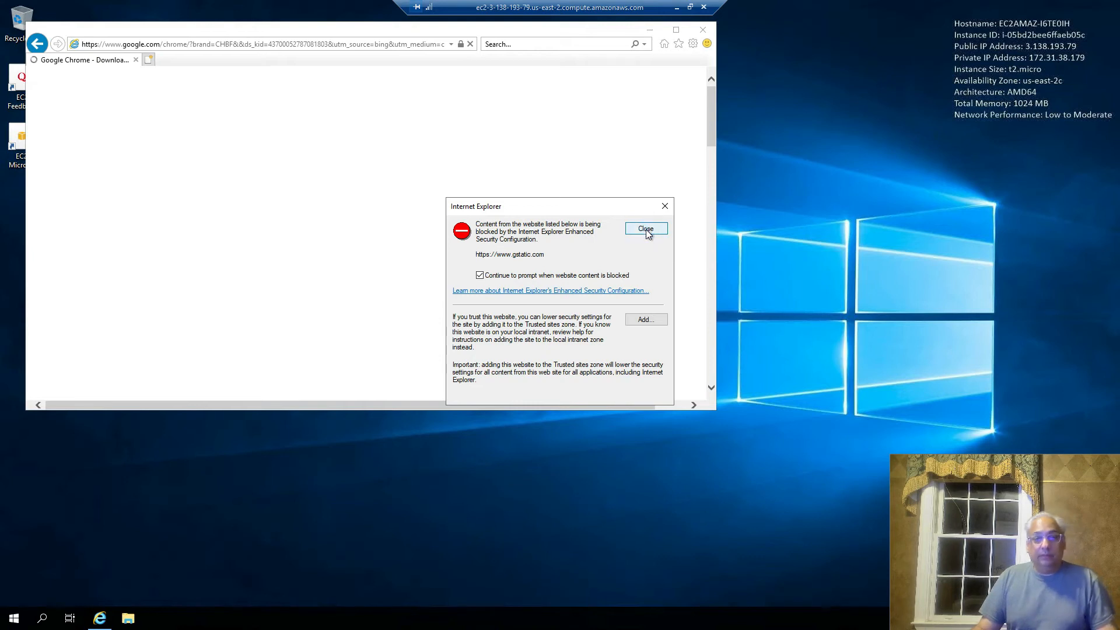
Step: Dismiss the blocked-content alerts over the Chrome download page without adding their sites to the Trusted sites zone
{"action": "left_click", "coordinate": [646, 229]}
{"action": "left_click", "coordinate": [646, 230]}
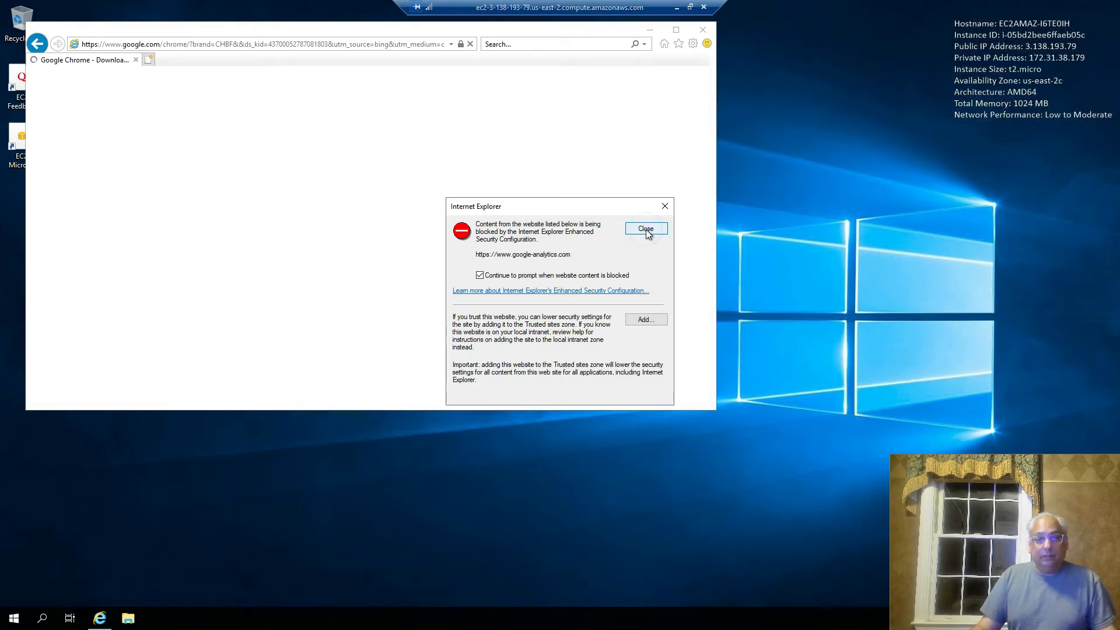
{"action": "left_click", "coordinate": [646, 229]}
{"action": "left_click", "coordinate": [646, 231]}
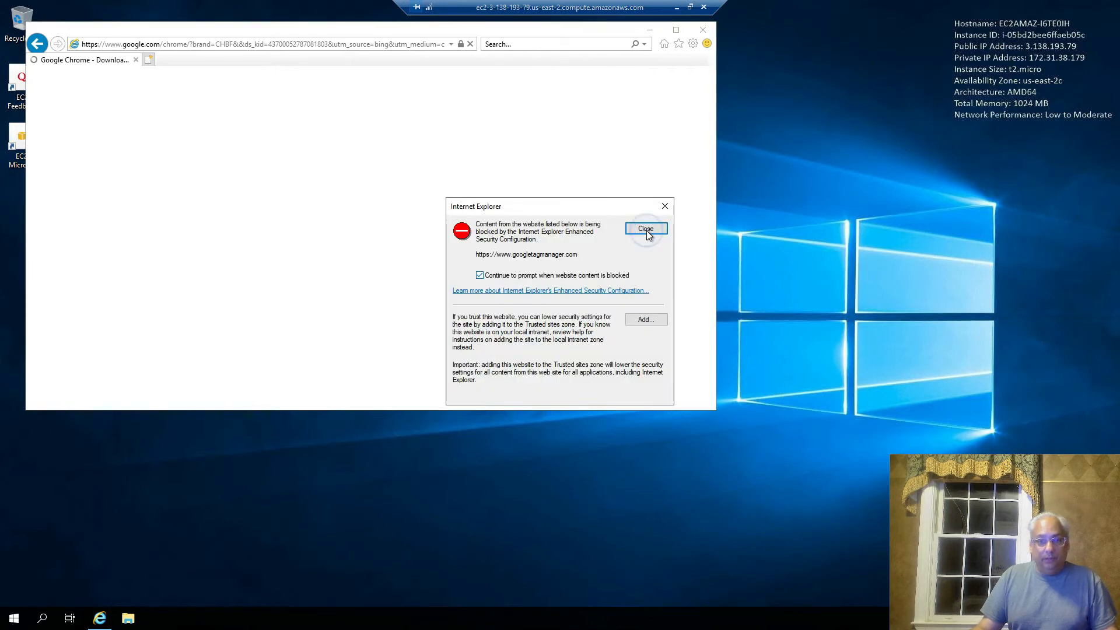
{"action": "left_click", "coordinate": [651, 231]}
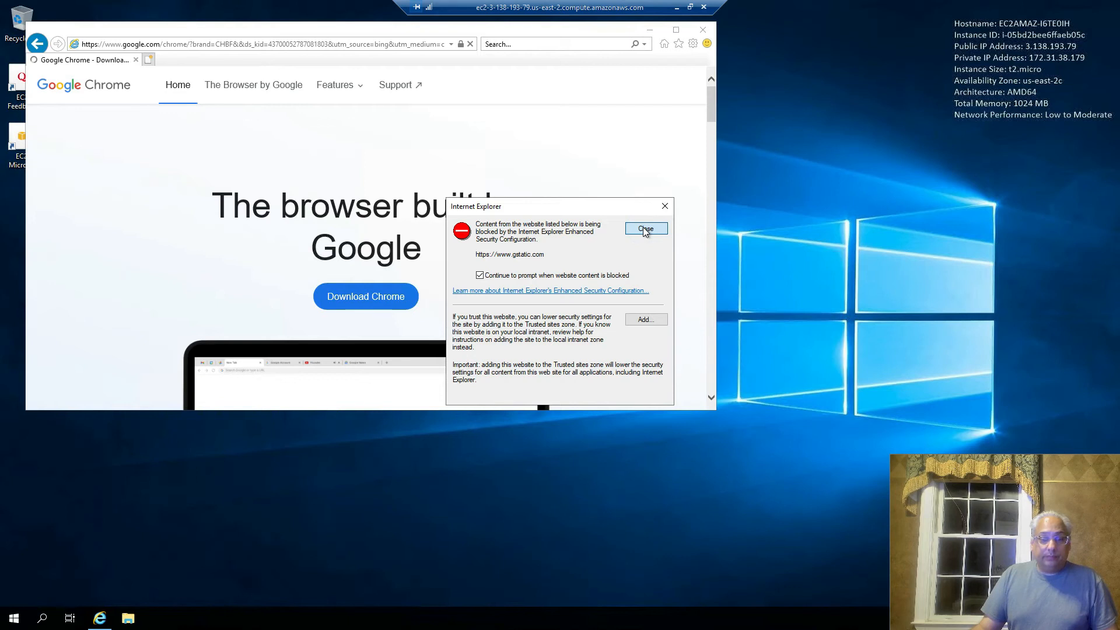
{"action": "left_click", "coordinate": [644, 229]}
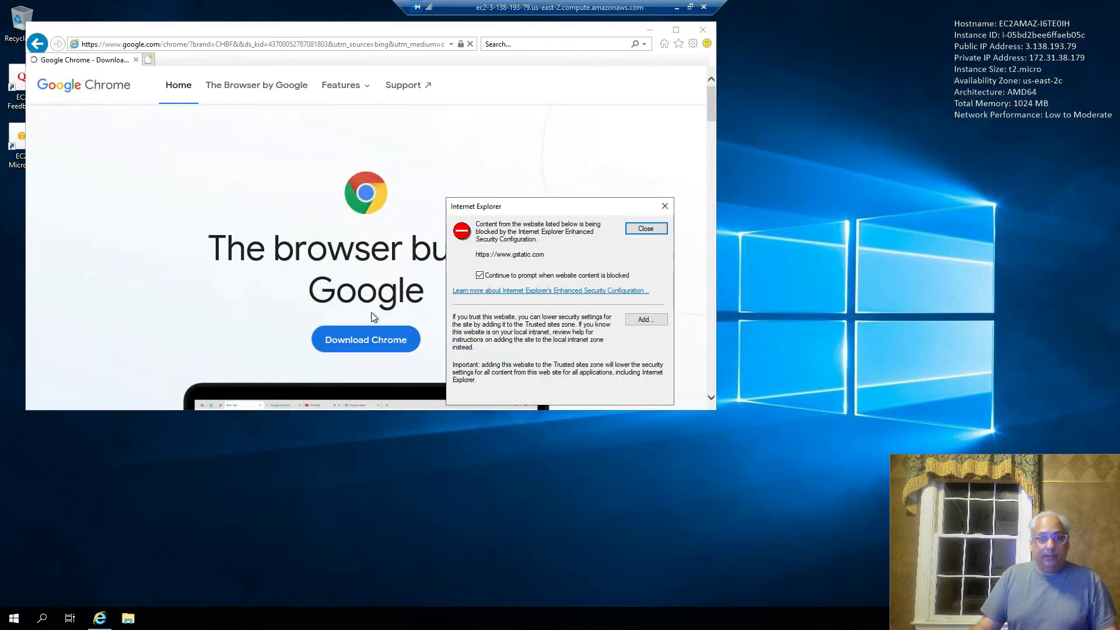
{"action": "left_click", "coordinate": [650, 228]}
Step: Download and run ChromeSetup.exe to install Google Chrome, closing the remaining blocked-content alerts in Internet Explorer
{"action": "left_click", "coordinate": [375, 343]}
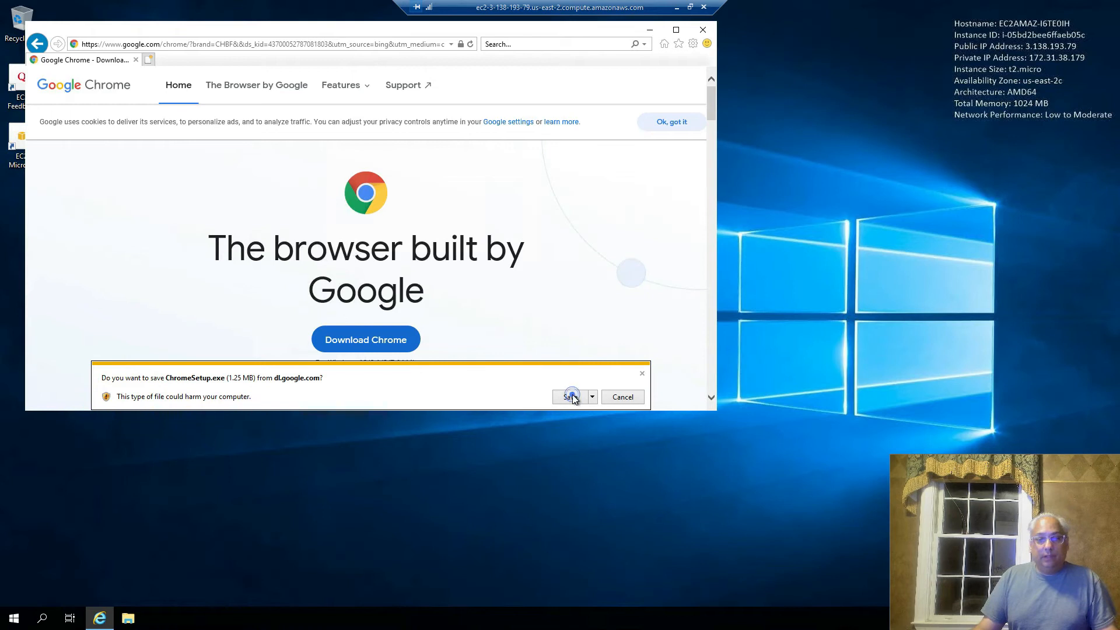
{"action": "left_click", "coordinate": [569, 397]}
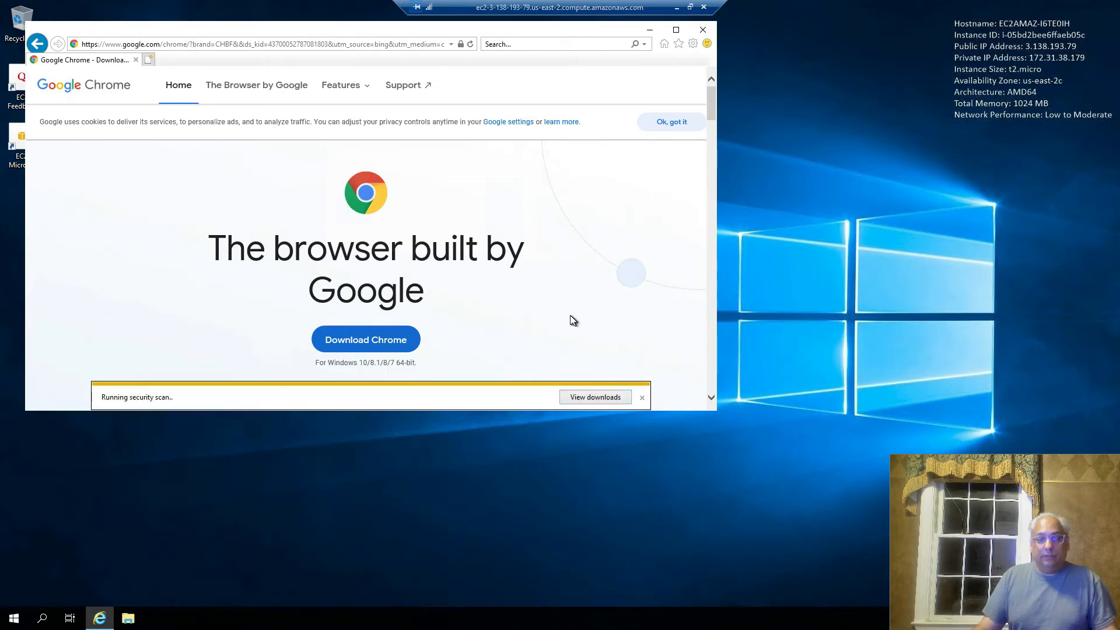
{"action": "left_click", "coordinate": [478, 398]}
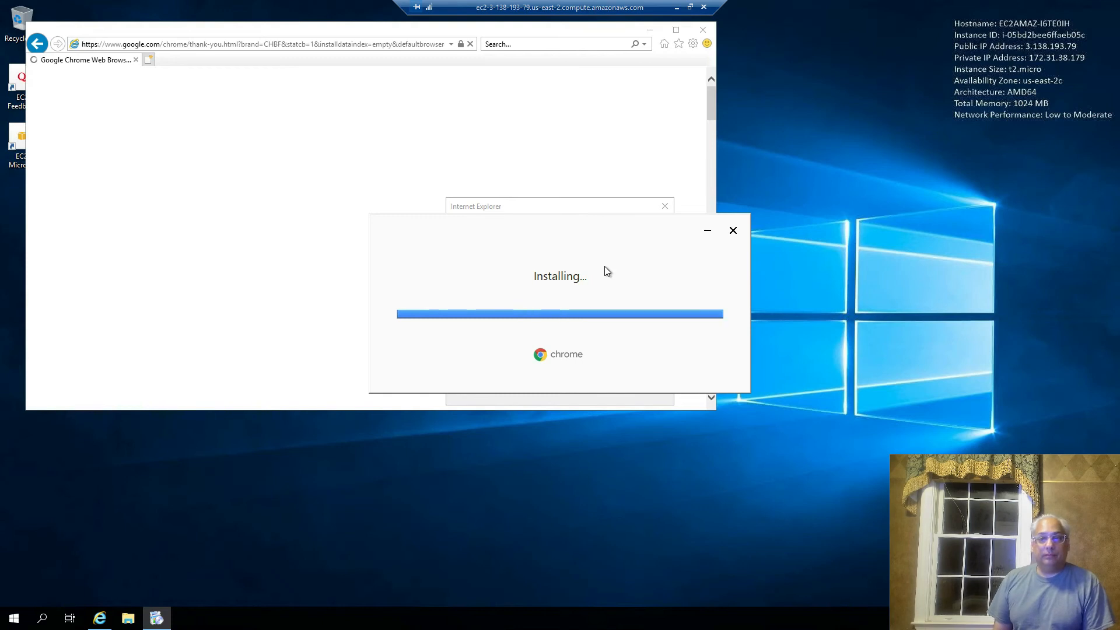
{"action": "left_click", "coordinate": [664, 206]}
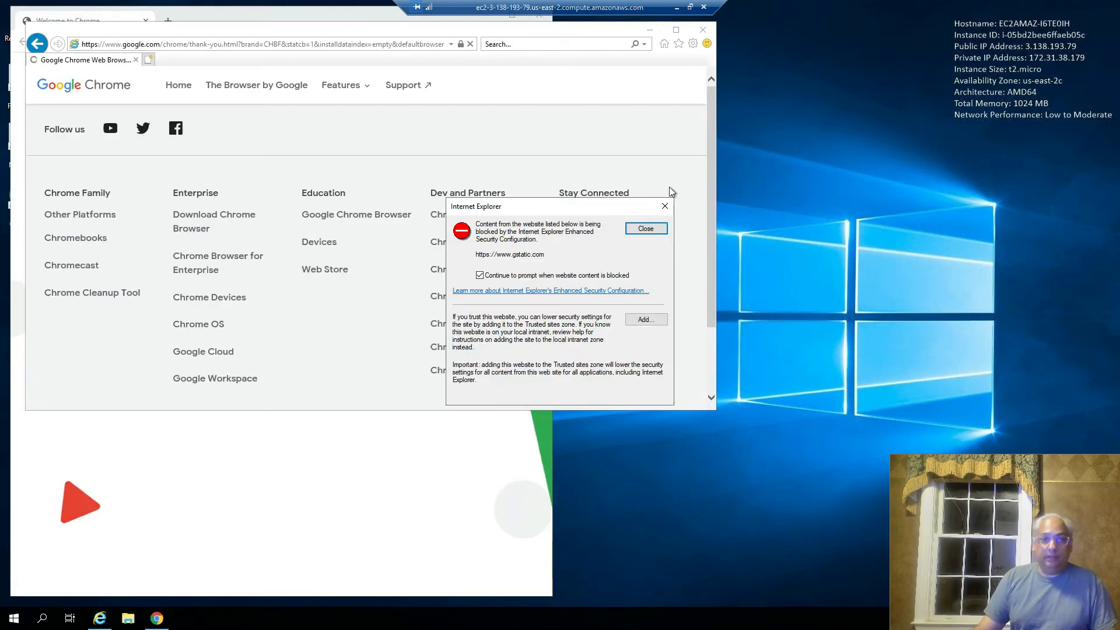
{"action": "left_click", "coordinate": [645, 229]}
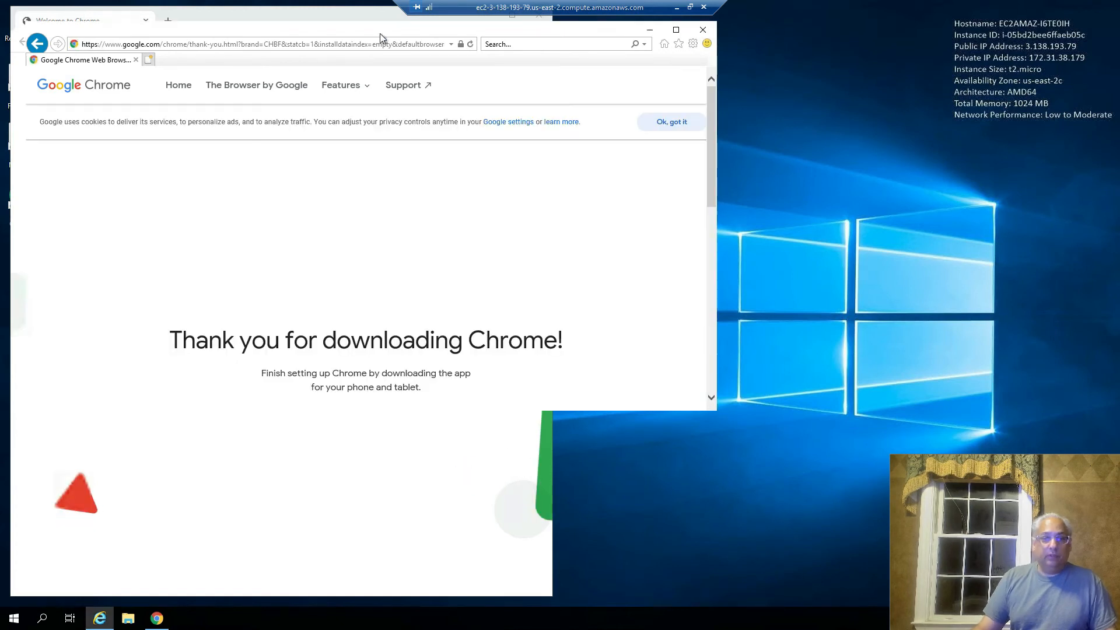
Step: Switch to Chrome, search for "SSMS install" and open the "Download SQL Server Management Studio (SSMS)" result
{"action": "left_click", "coordinate": [302, 18]}
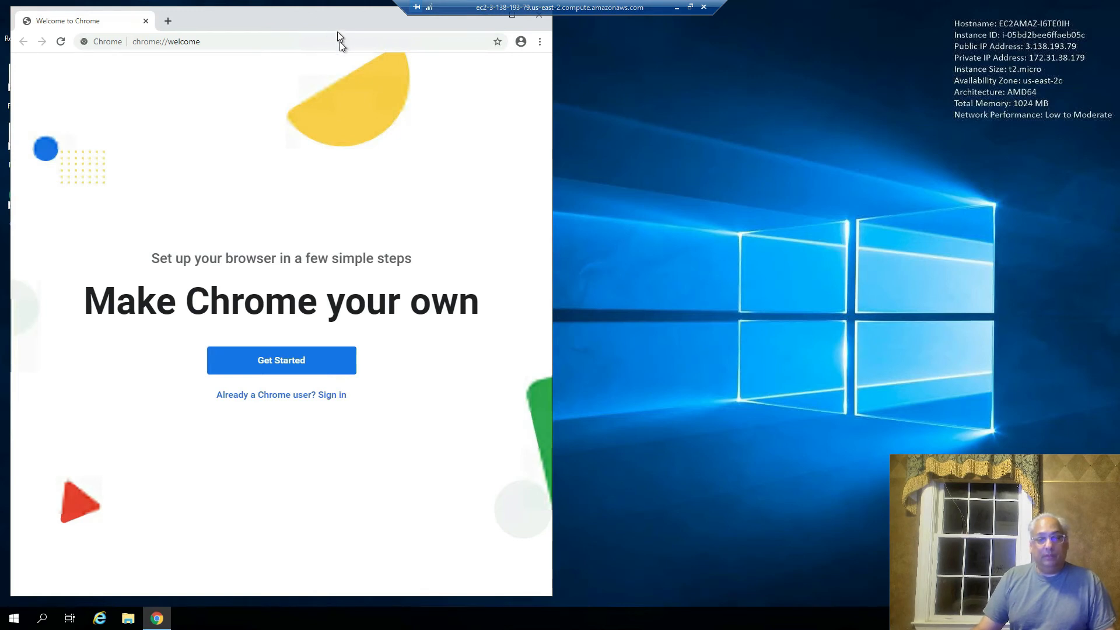
{"action": "left_click", "coordinate": [248, 42]}
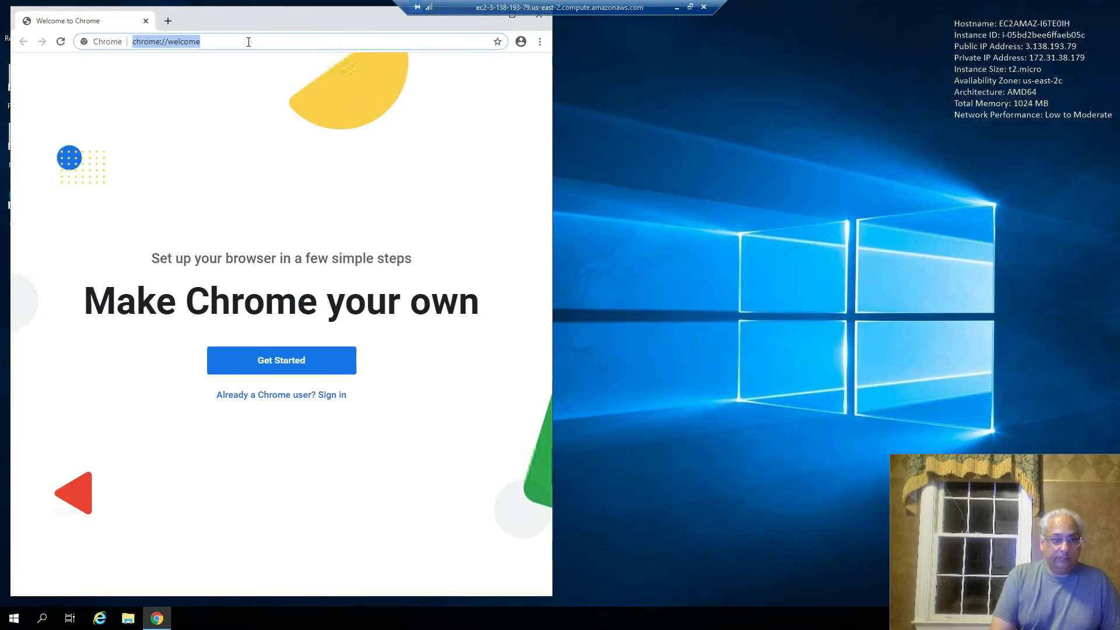
{"action": "type", "text": "SSMS"}
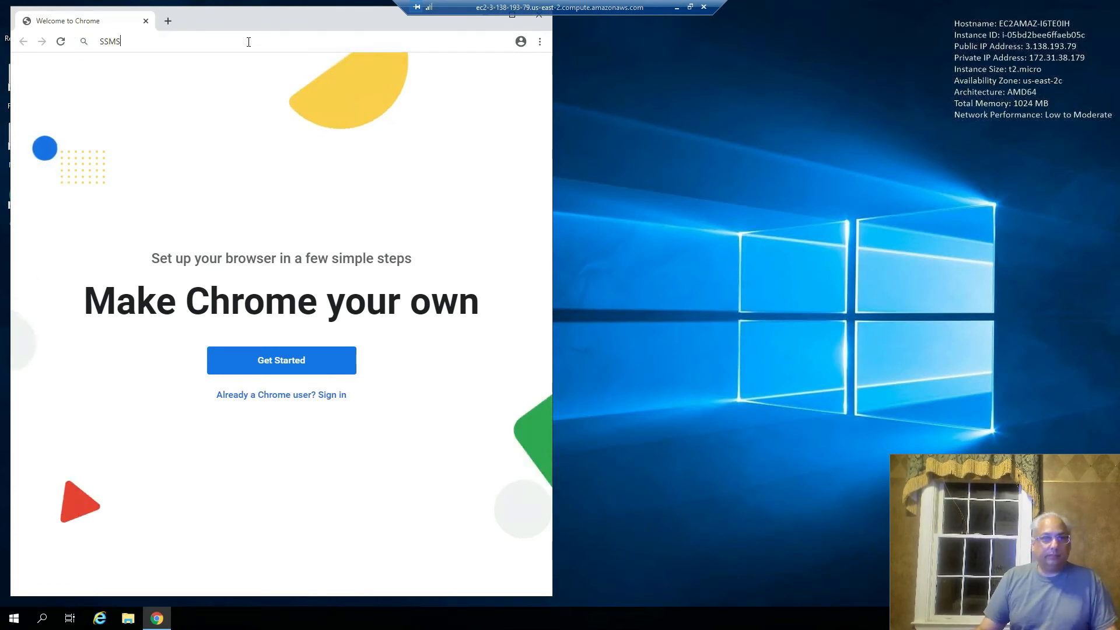
{"action": "type", "text": " install"}
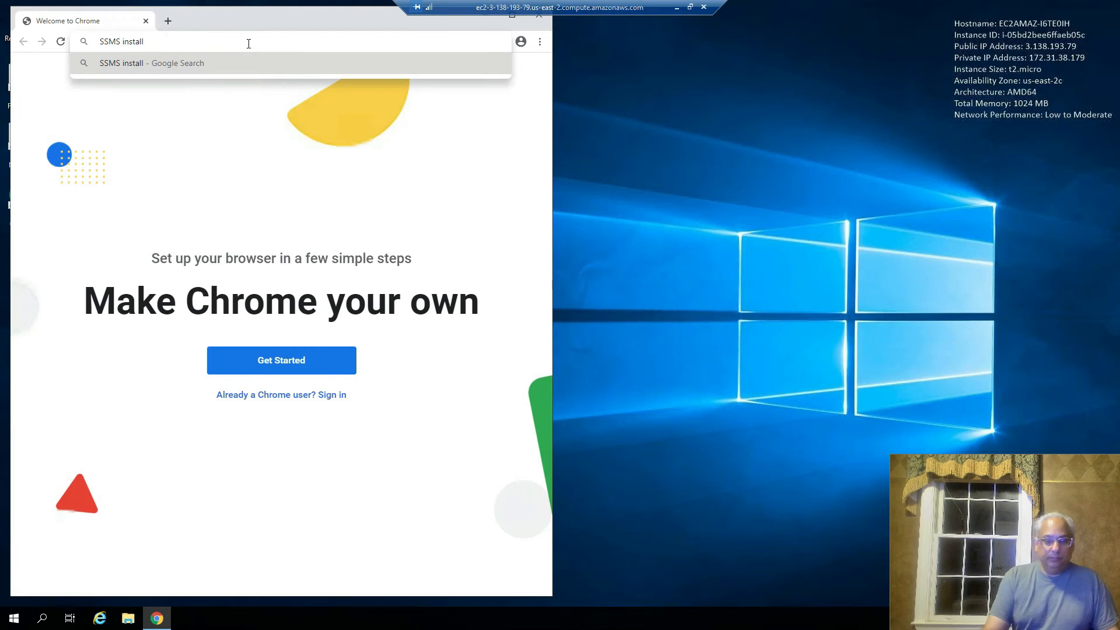
{"action": "key", "text": "Return"}
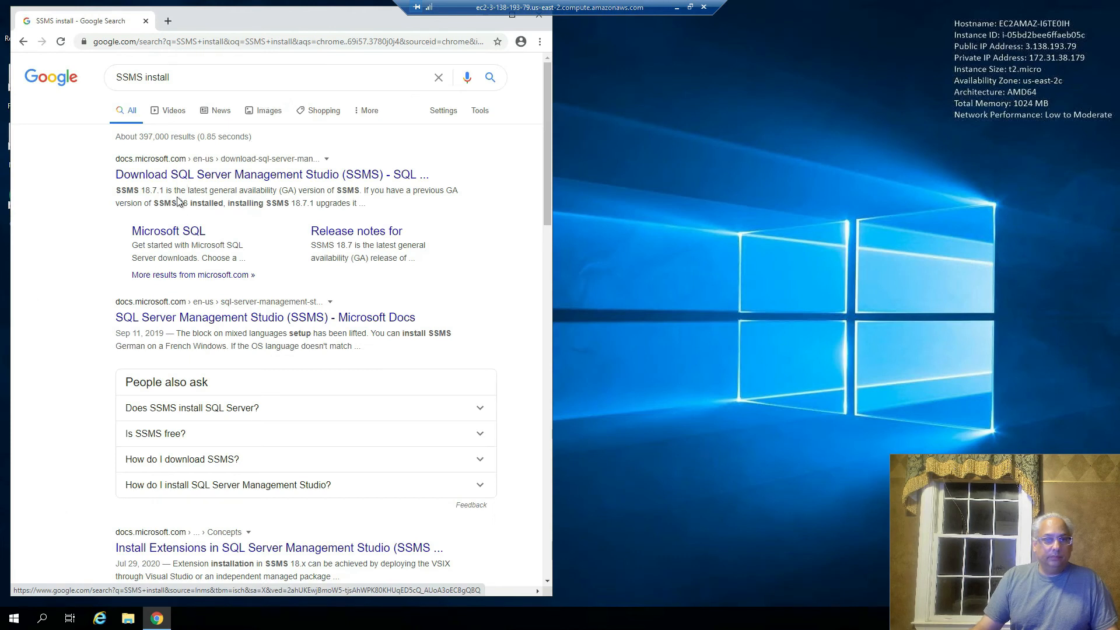
{"action": "left_click", "coordinate": [250, 175]}
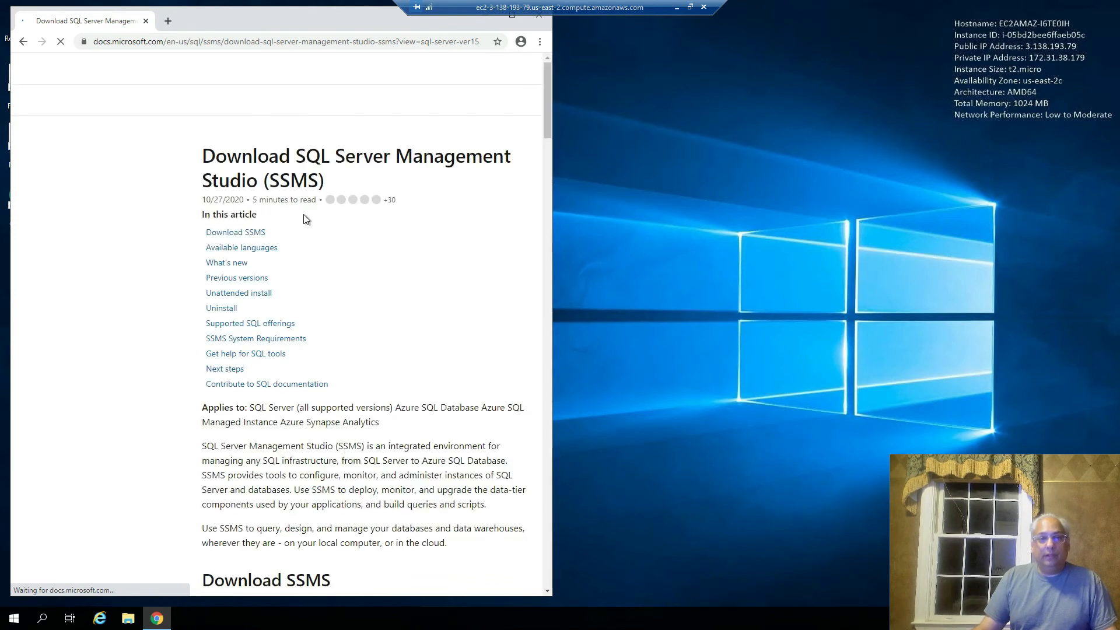
Step: Download SQL Server Management Studio 18.7.1, install it in the default location and close the finished setup
{"action": "double_click", "coordinate": [376, 22]}
{"action": "scroll", "coordinate": [625, 335], "scroll_direction": "down", "scroll_amount": 7}
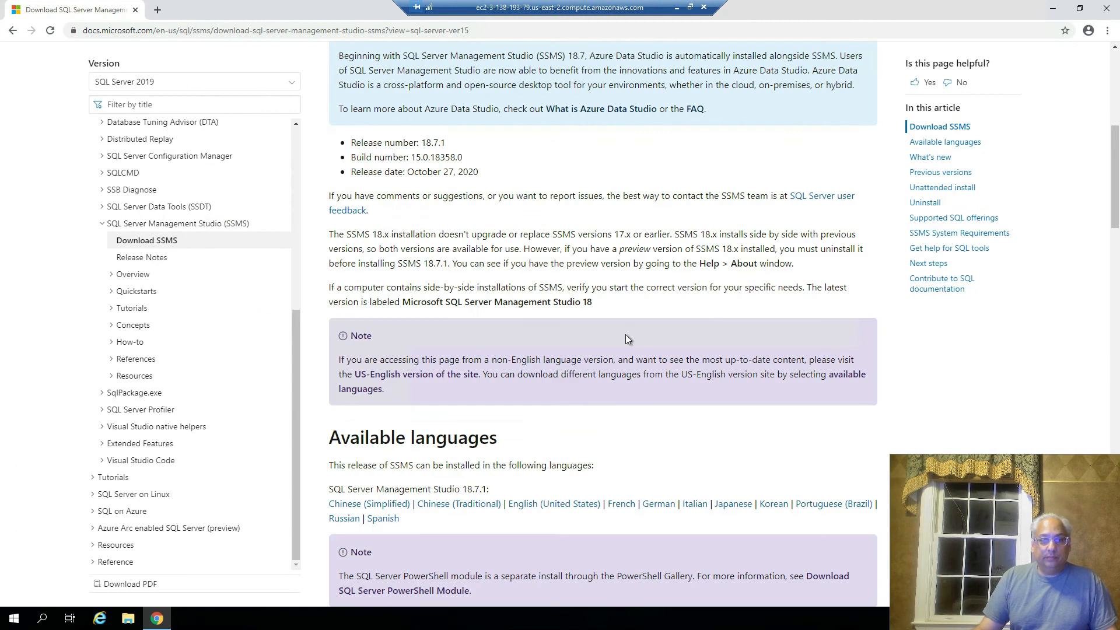
{"action": "scroll", "coordinate": [400, 240], "scroll_direction": "up", "scroll_amount": 7}
{"action": "left_click", "coordinate": [465, 367]}
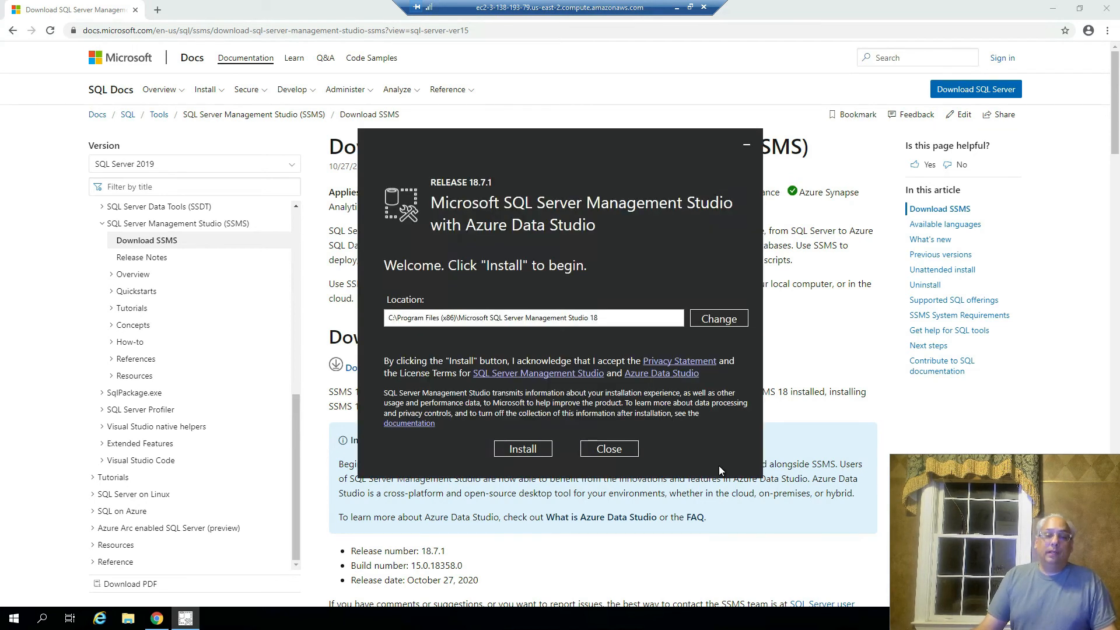
{"action": "left_click", "coordinate": [525, 452]}
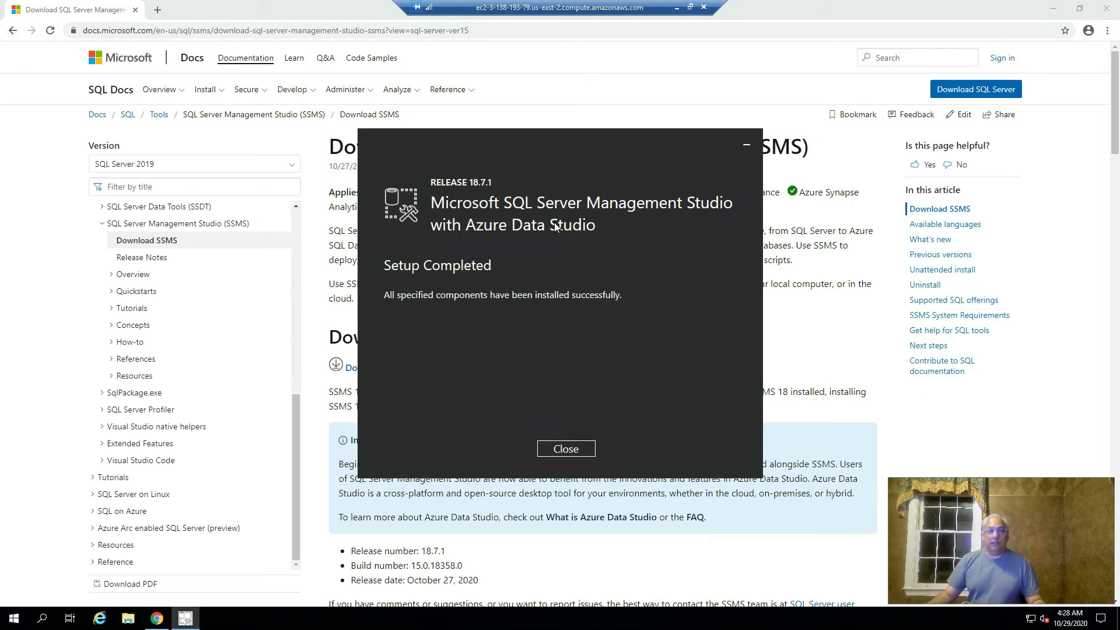
{"action": "left_click", "coordinate": [565, 449]}
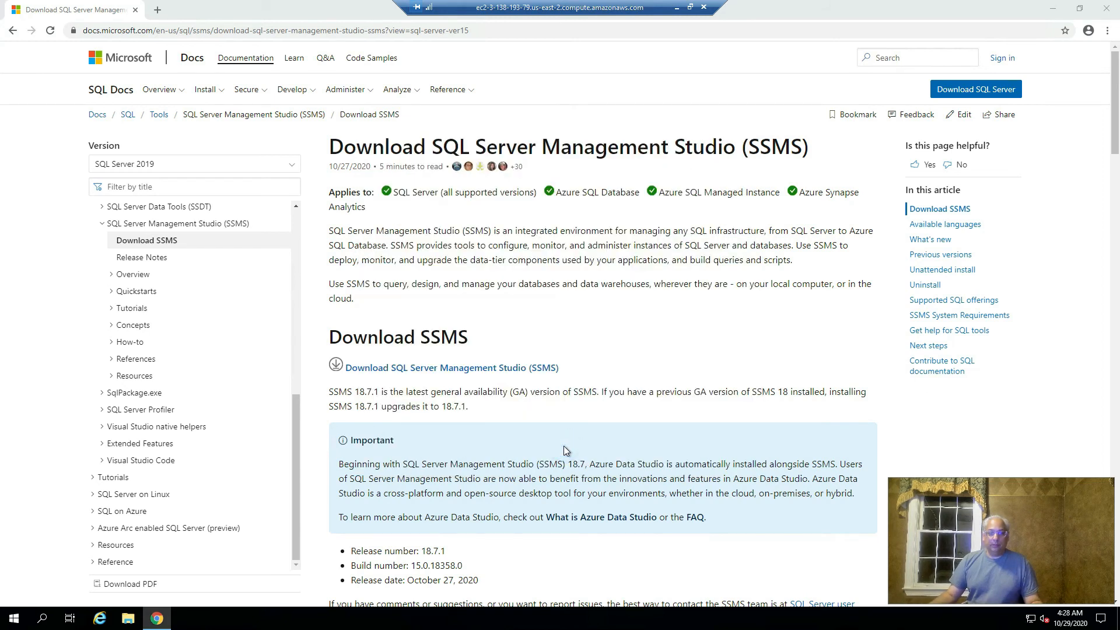
Step: Launch Microsoft SQL Server Management Studio on the server, then take the remote session out of full screen
{"action": "left_click", "coordinate": [16, 622]}
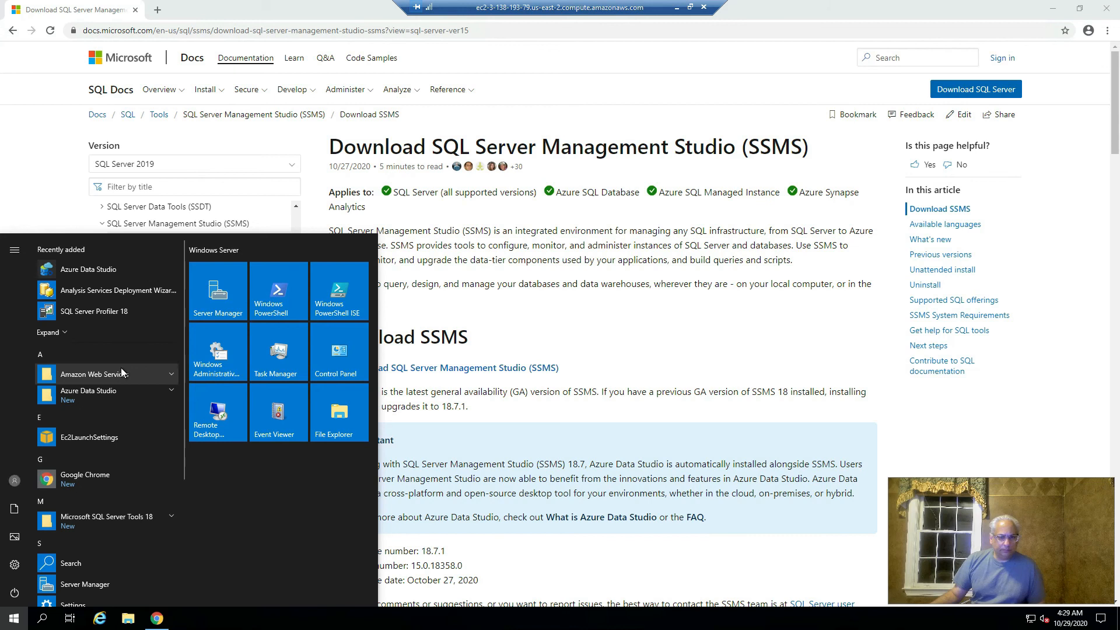
{"action": "left_click", "coordinate": [62, 332]}
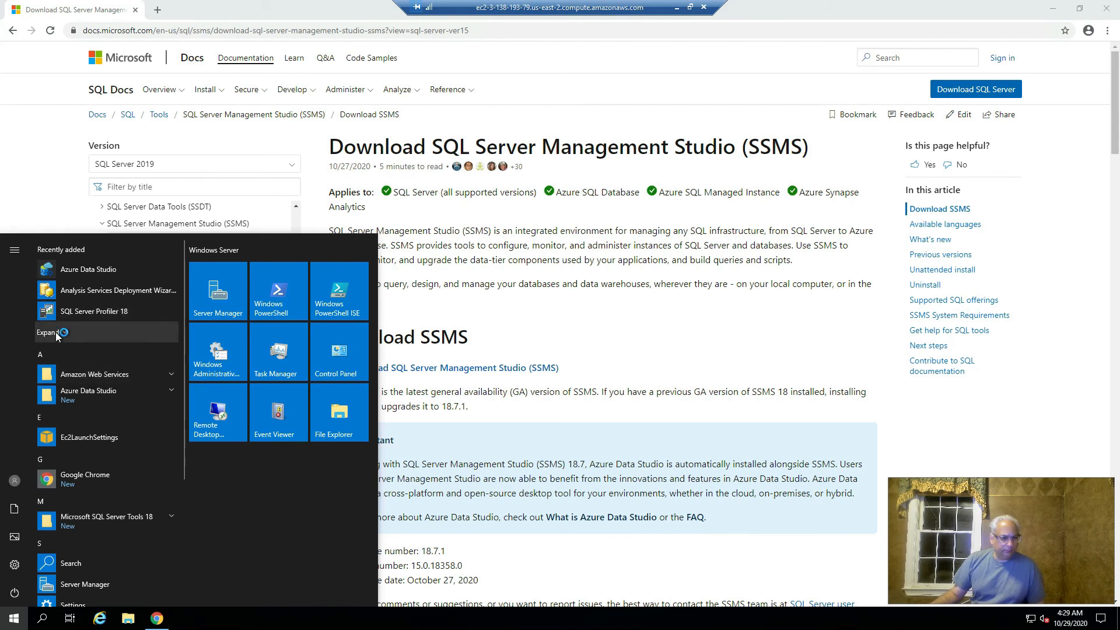
{"action": "left_click", "coordinate": [93, 333]}
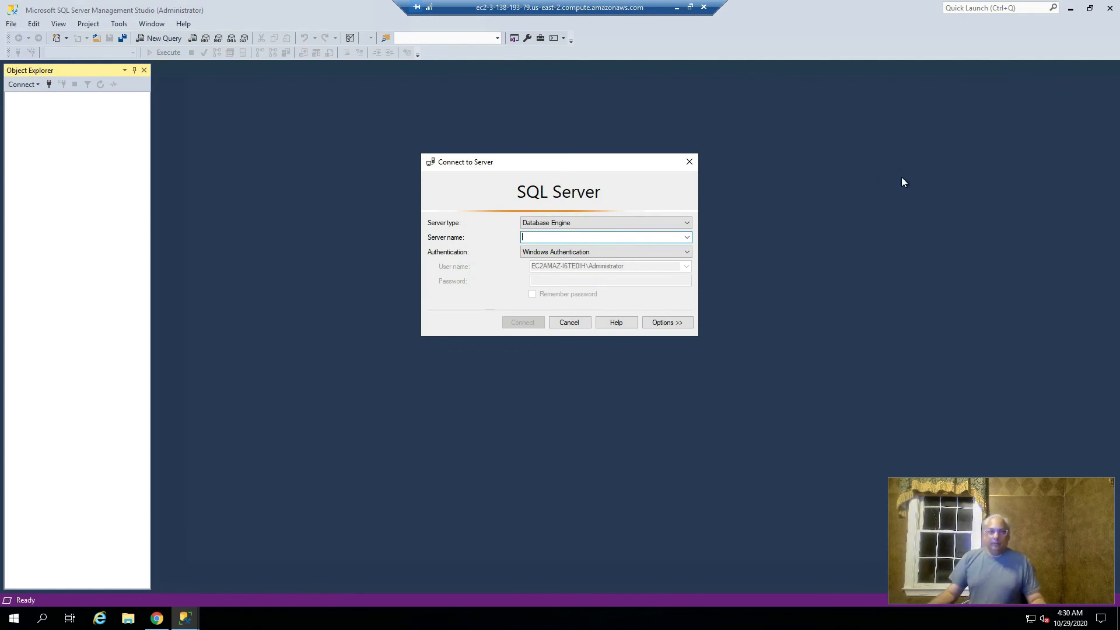
{"action": "left_click", "coordinate": [690, 7]}
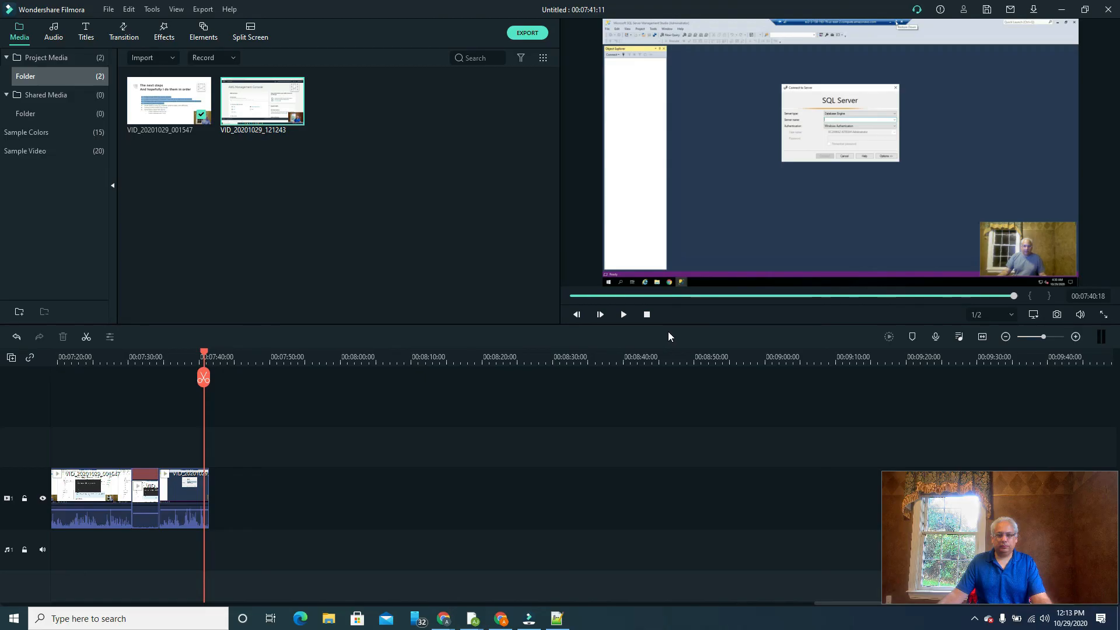